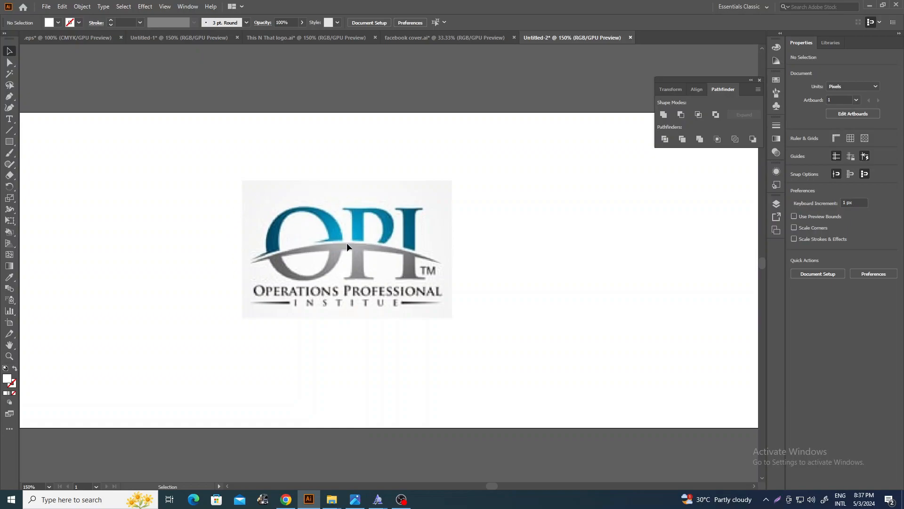
# - Add a point text object reading "OPI" on the empty artboard area beside the reference logo
pyautogui.press('t')
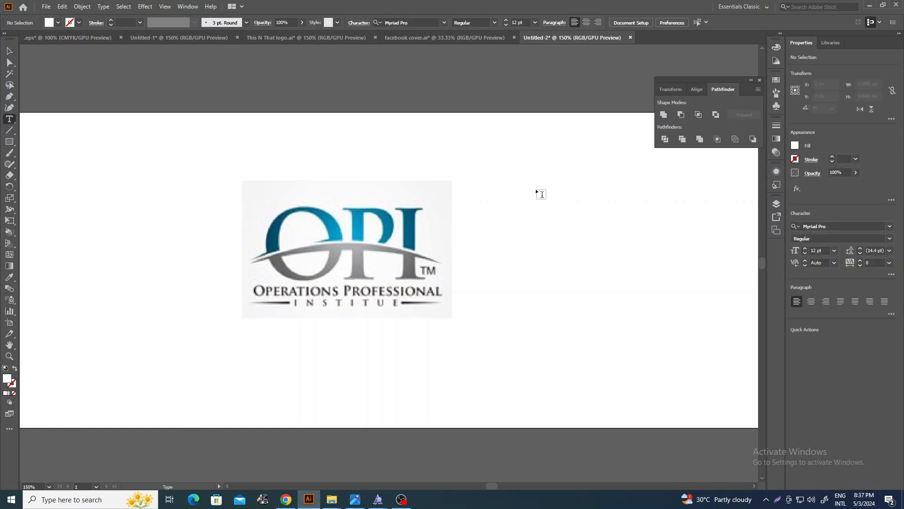
pyautogui.keyDown('ctrl'); pyautogui.click(536, 191); pyautogui.keyUp('ctrl')
pyautogui.moveTo(610, 255); pyautogui.dragTo(386, 249)
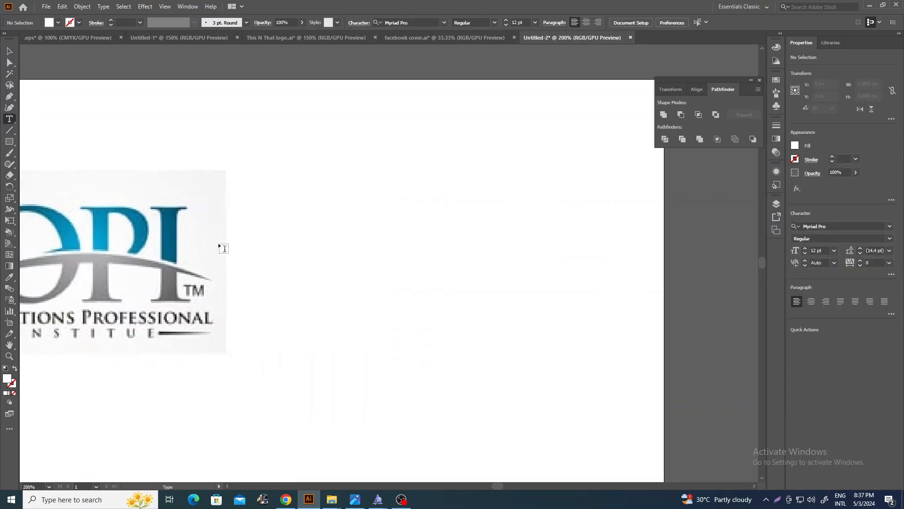
pyautogui.click(322, 217)
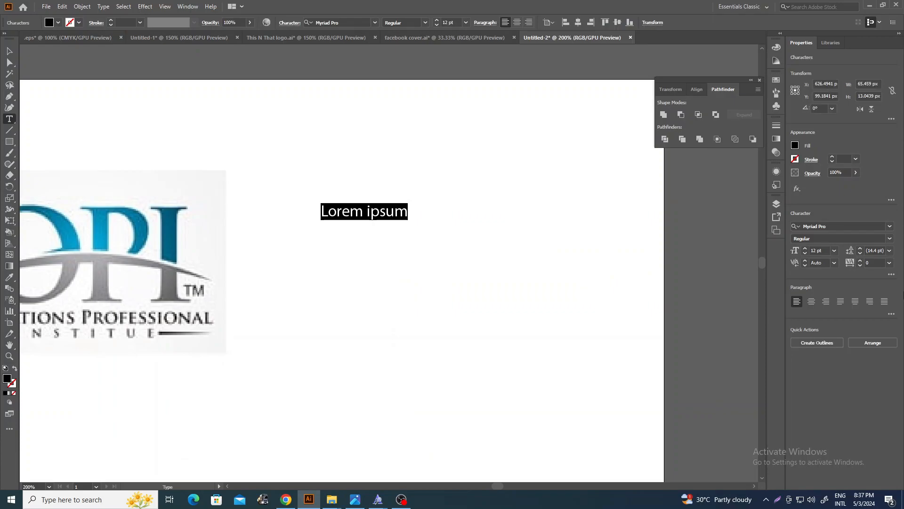
pyautogui.write('OPI')
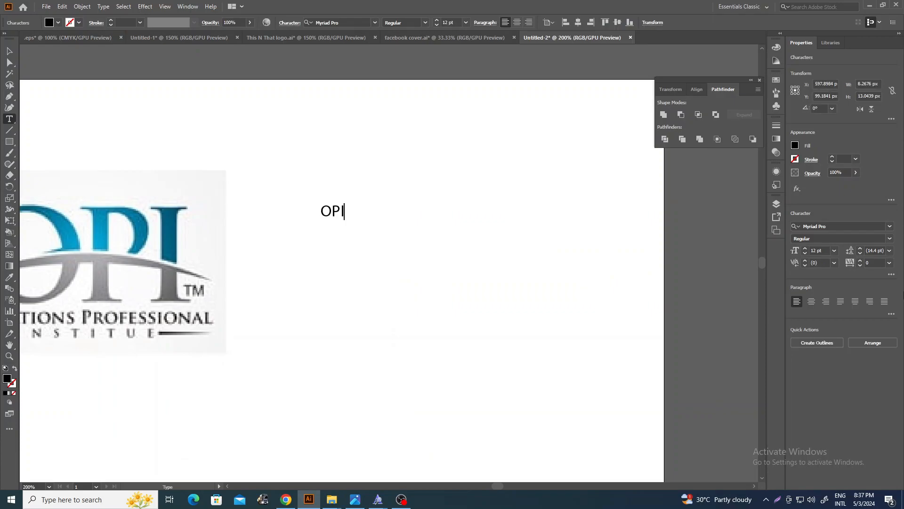
# - Increase the whole OPI text's font size to 28 pt
pyautogui.hotkey('ctrl', 'a')
pyautogui.hotkey('ctrl', 'shift', '.')
pyautogui.hotkey('ctrl', 'shift', '.')
pyautogui.hotkey('ctrl', 'shift', '.')
pyautogui.hotkey('ctrl', 'shift', '.')
pyautogui.hotkey('ctrl', 'shift', '.')
pyautogui.hotkey('ctrl', 'shift', '.')
pyautogui.hotkey('ctrl', 'shift', '.')
pyautogui.hotkey('ctrl', 'shift', '.')
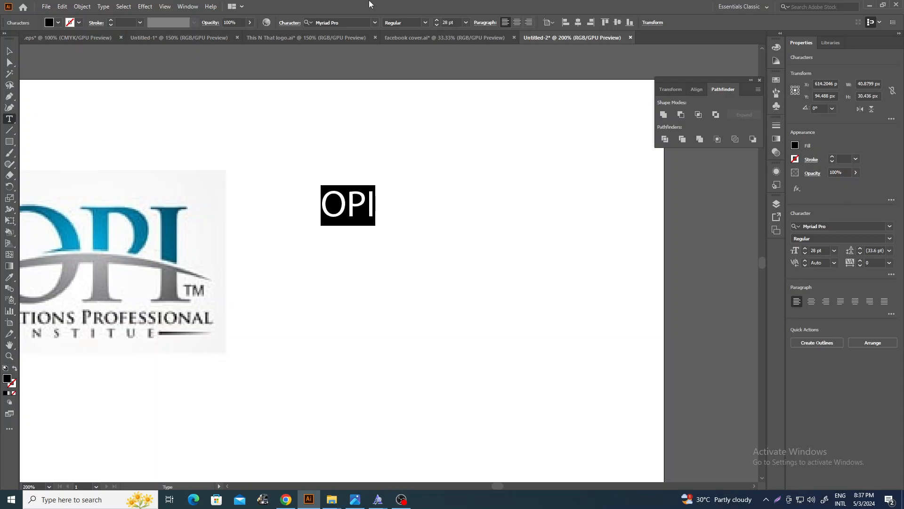
# - Look for "traj" among the installed fonts, then switch to Chrome and search the web for "trajan pro font free download"
pyautogui.click(339, 22)
pyautogui.write('traj')
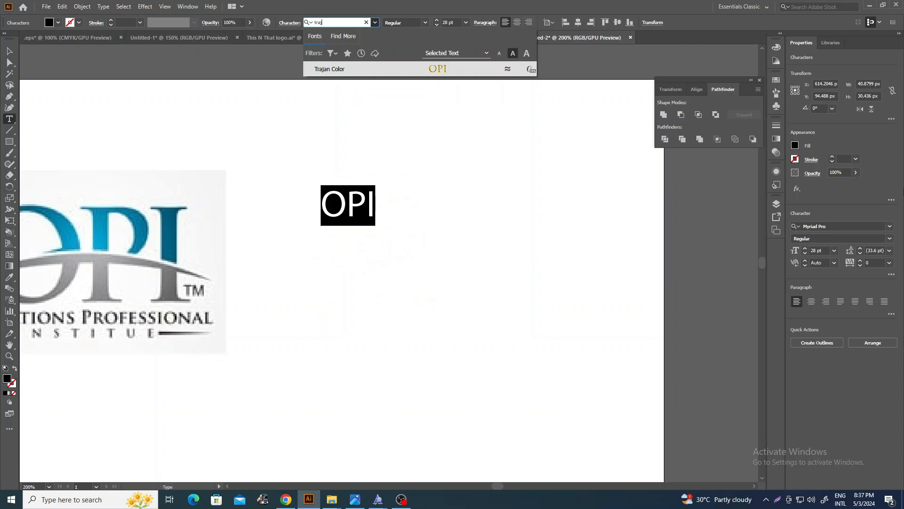
pyautogui.hotkey('alt', 'Tab')
pyautogui.write('trajan pro fo')
pyautogui.press('Return')
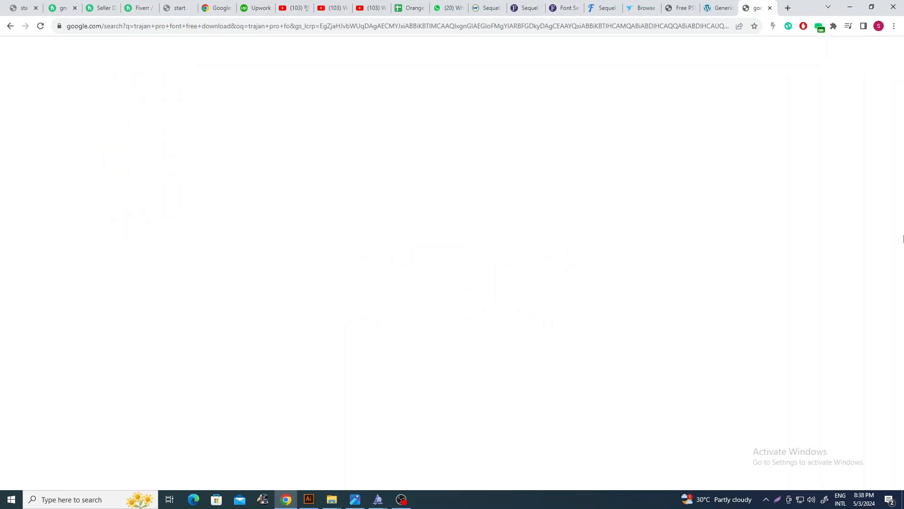
# - Open the Trajan Pro page on font.download and download the font for free
pyautogui.click(85, 111)
pyautogui.scroll(-1, 613, 157)
pyautogui.scroll(-6, 610, 159)
pyautogui.click(613, 206)
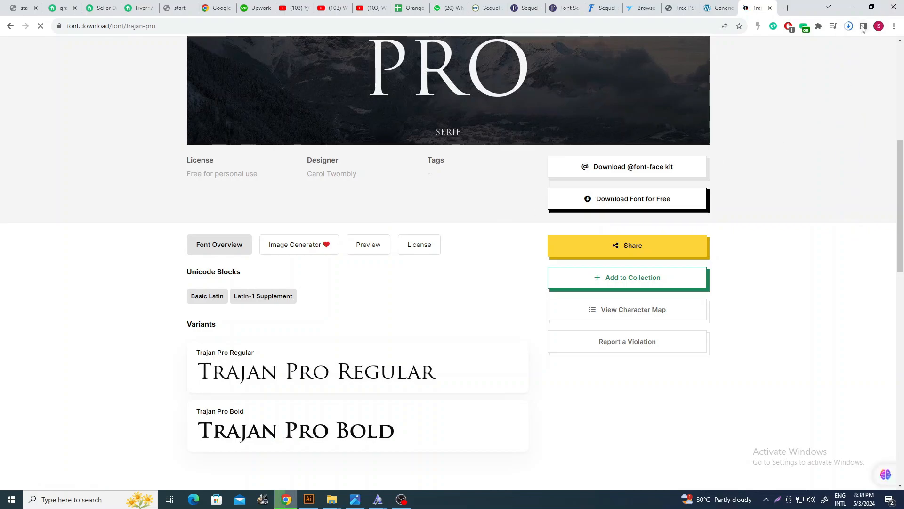
# - Open the downloaded trajan-pro.zip and install both TrajanPro-Bold.otf and TrajanPro-Regular.ttf
pyautogui.click(849, 26)
pyautogui.click(753, 66)
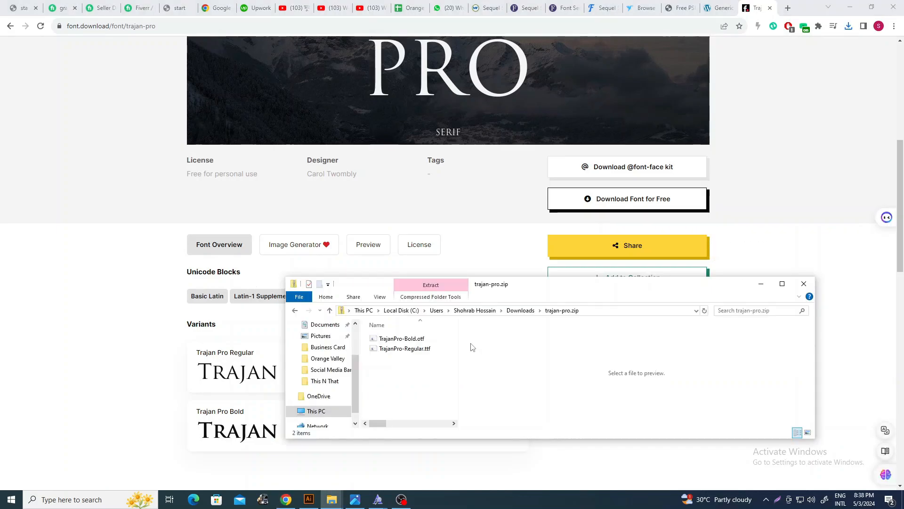
pyautogui.doubleClick(427, 338)
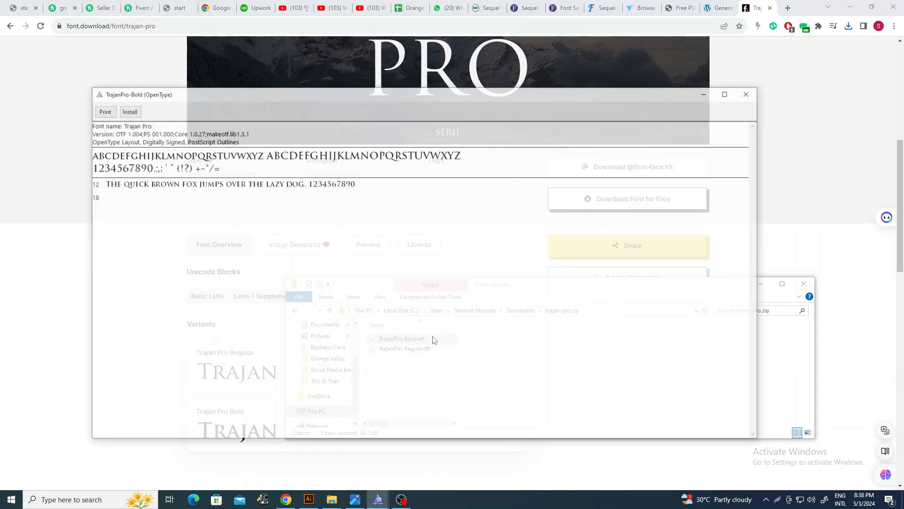
pyautogui.click(128, 112)
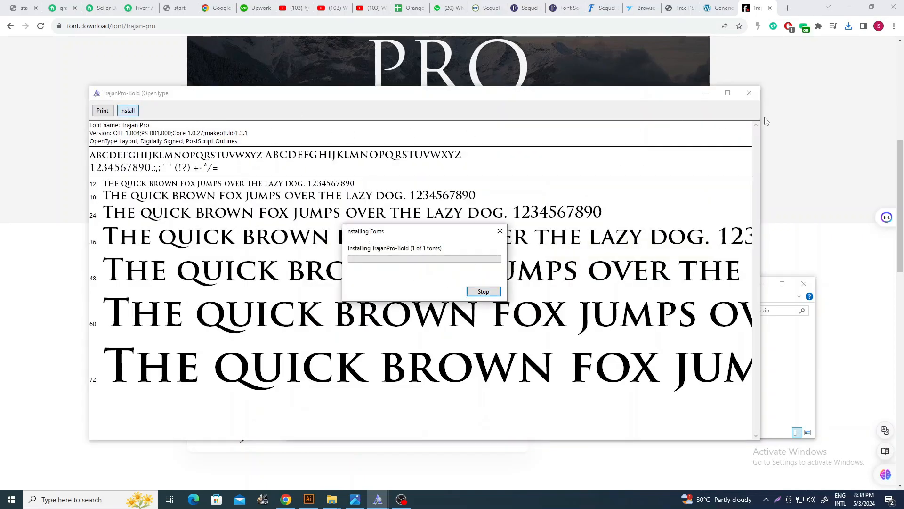
pyautogui.click(749, 94)
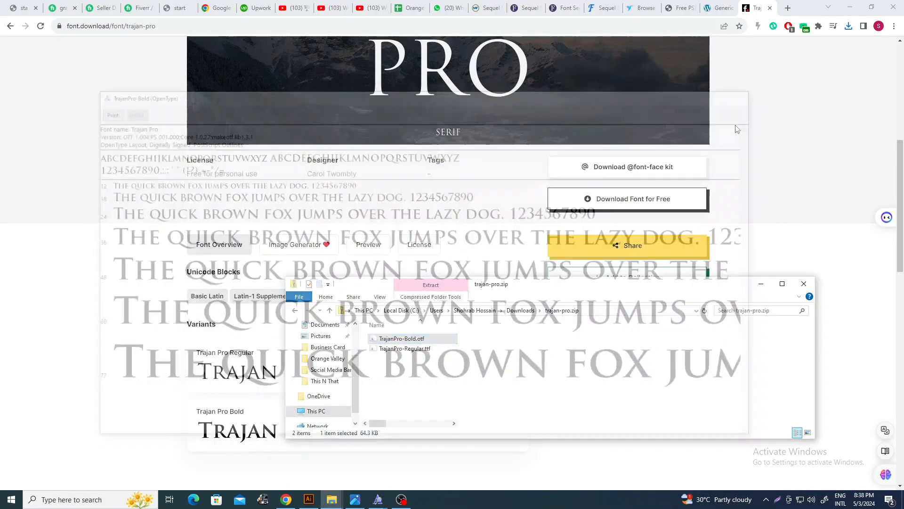
pyautogui.doubleClick(426, 349)
pyautogui.click(140, 123)
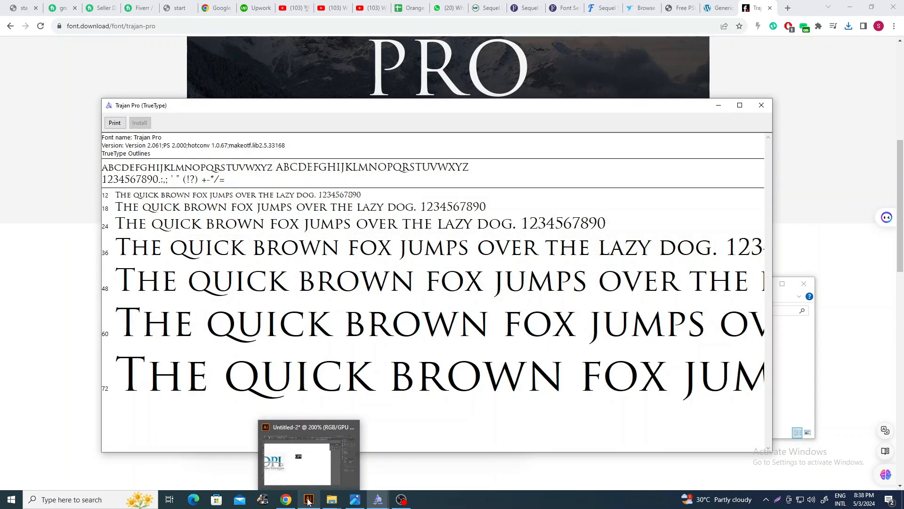
# - Switch back to Illustrator and set the OPI text's font to Trajan Pro Bold
pyautogui.click(311, 459)
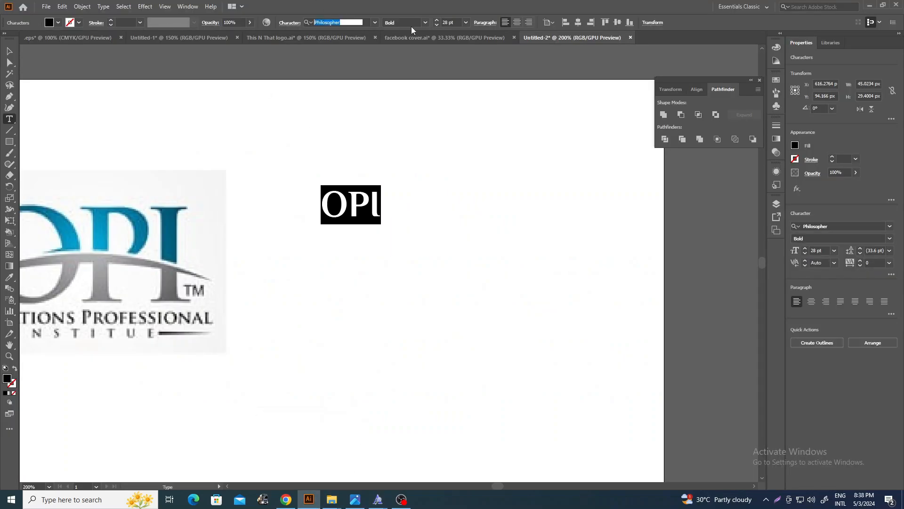
pyautogui.write('trajan')
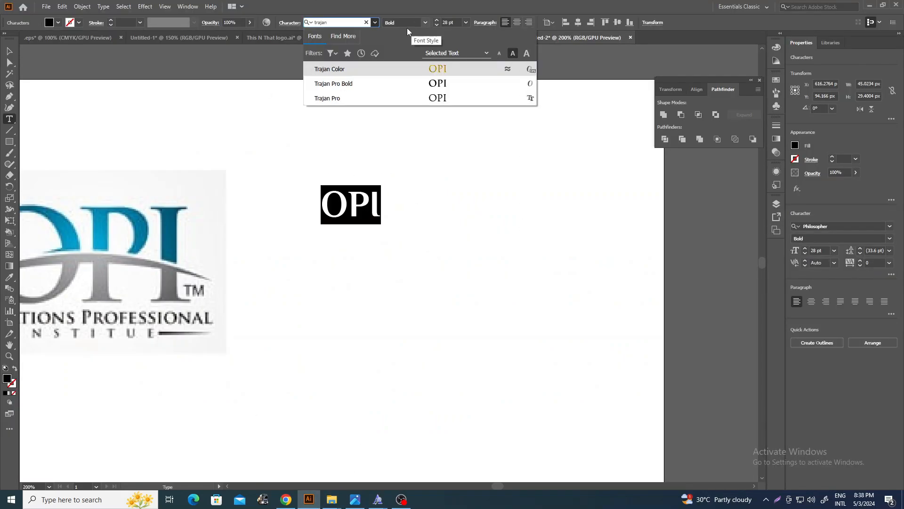
pyautogui.click(419, 98)
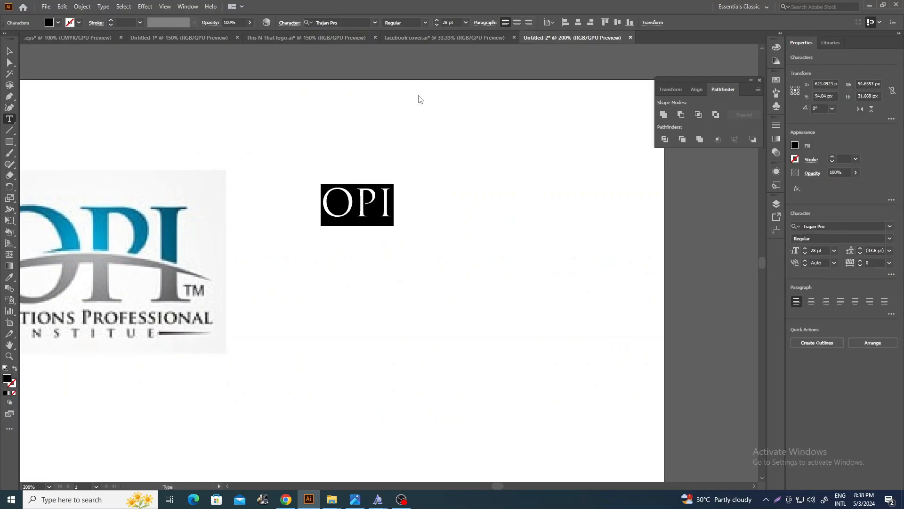
pyautogui.click(425, 22)
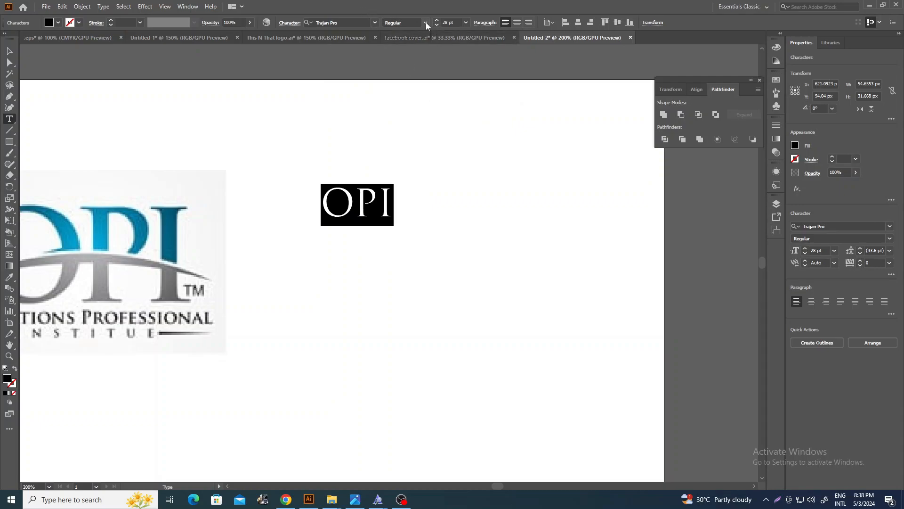
pyautogui.click(379, 29)
pyautogui.click(375, 22)
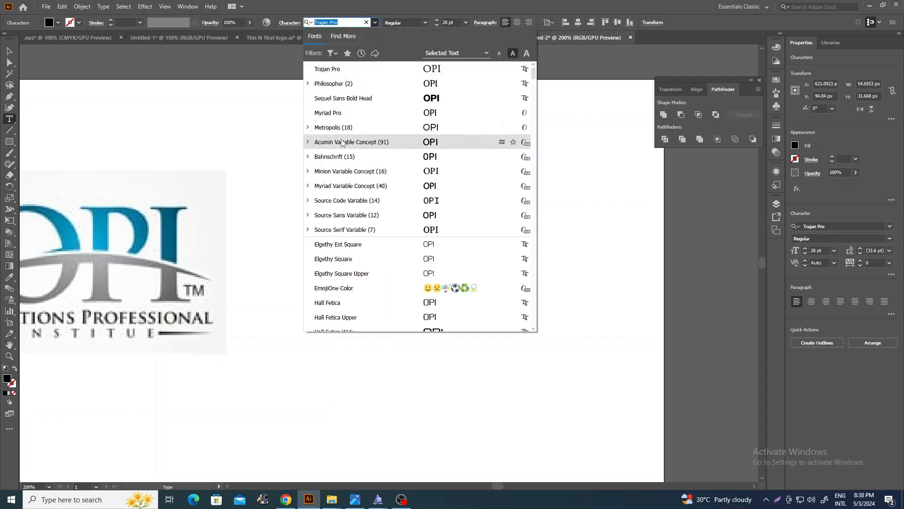
pyautogui.write('traja')
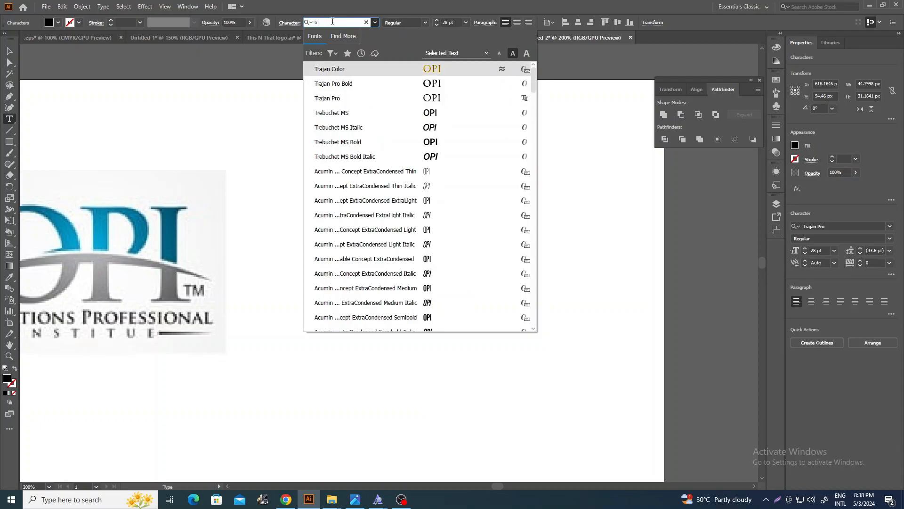
pyautogui.click(346, 84)
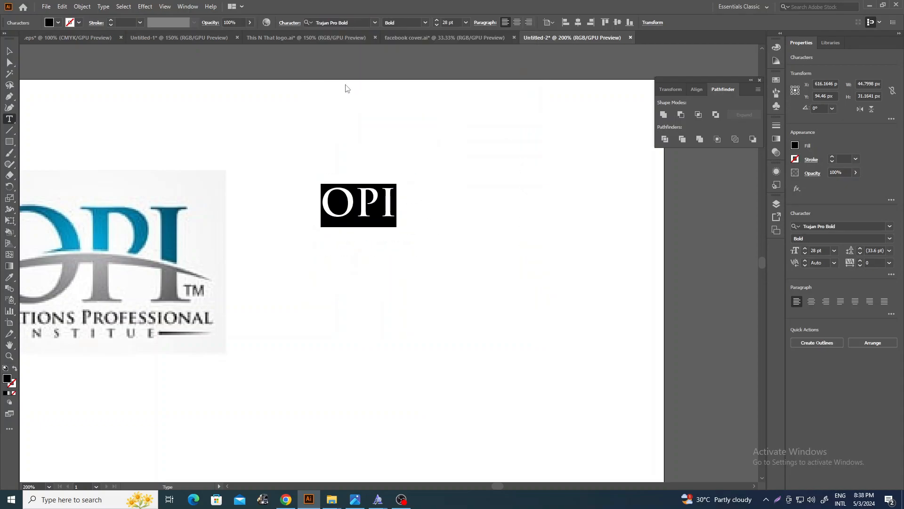
# - Scale the OPI text up proportionally to about 67 pt beside the reference logo
pyautogui.click(9, 50)
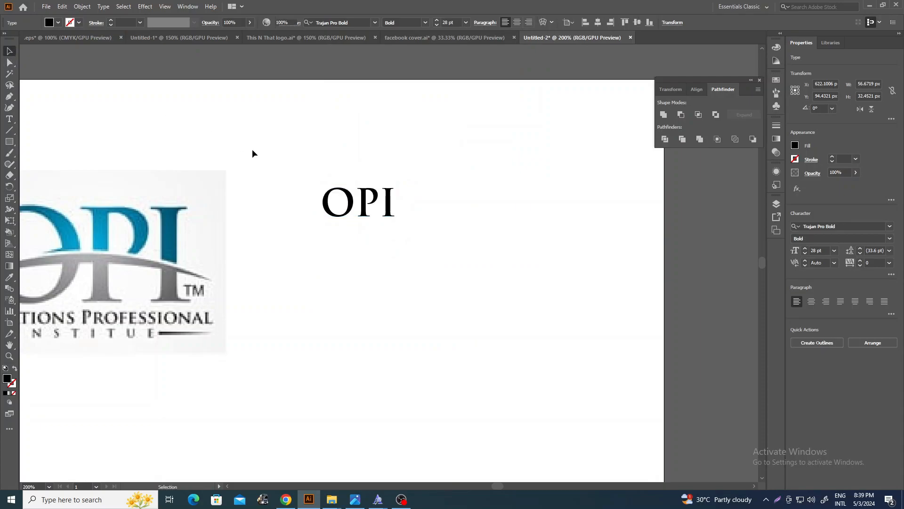
pyautogui.click(326, 248)
pyautogui.moveTo(342, 292); pyautogui.dragTo(510, 295)
pyautogui.moveTo(558, 215); pyautogui.dragTo(642, 225)
pyautogui.click(416, 230)
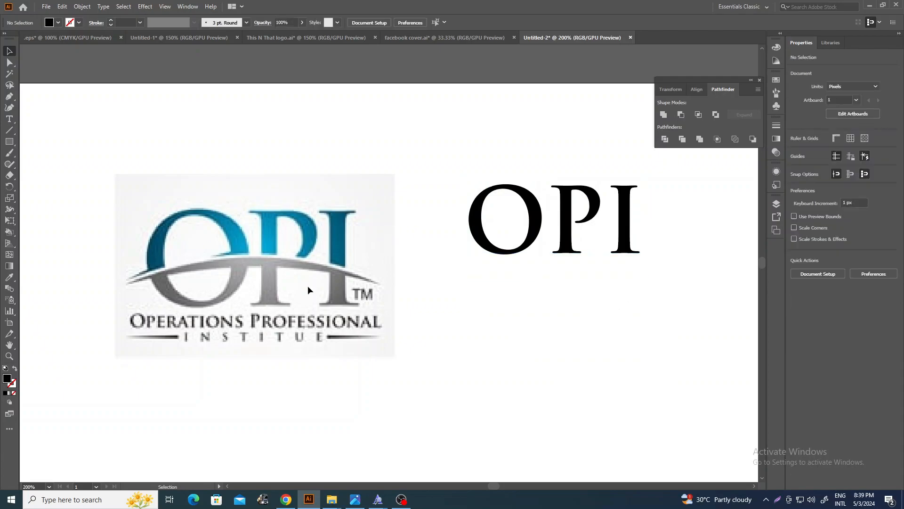
pyautogui.hscroll(2, 517, 284)
pyautogui.click(491, 254)
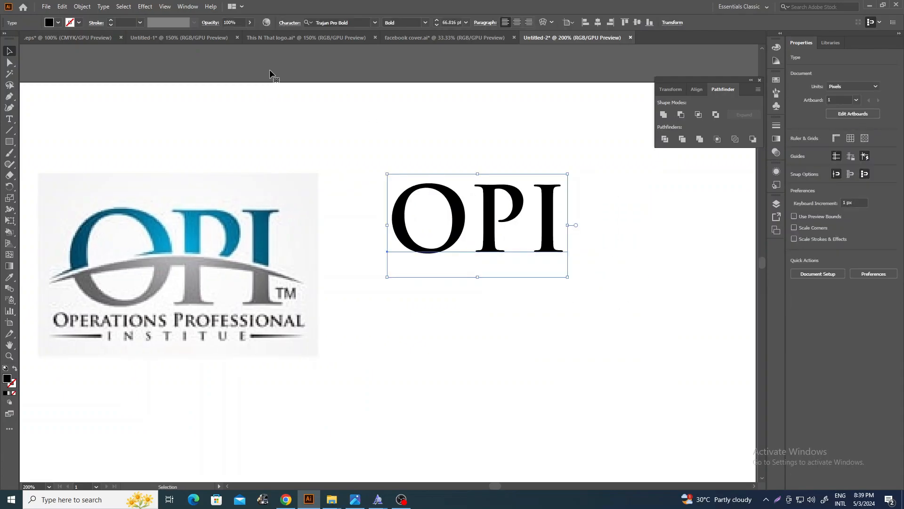
pyautogui.click(610, 383)
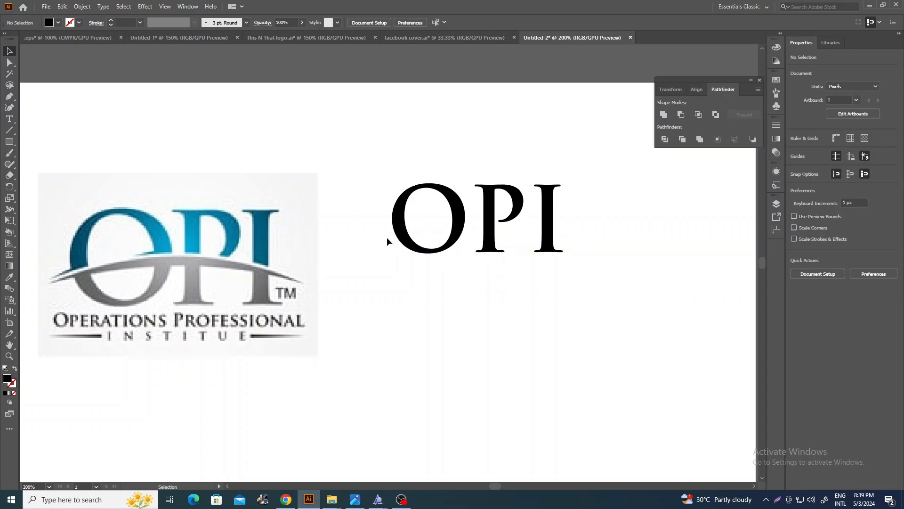
# - Convert the OPI text to outlines and deselect it
pyautogui.rightClick(522, 218)
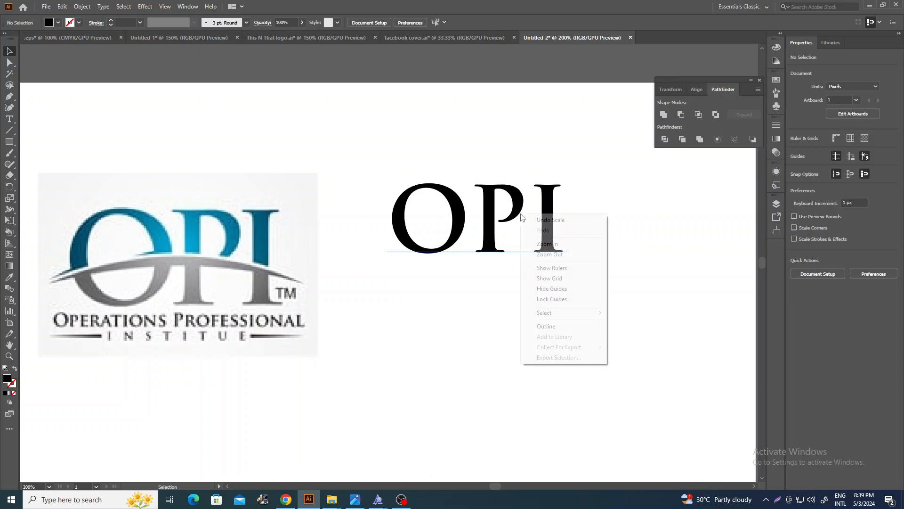
pyautogui.click(490, 211)
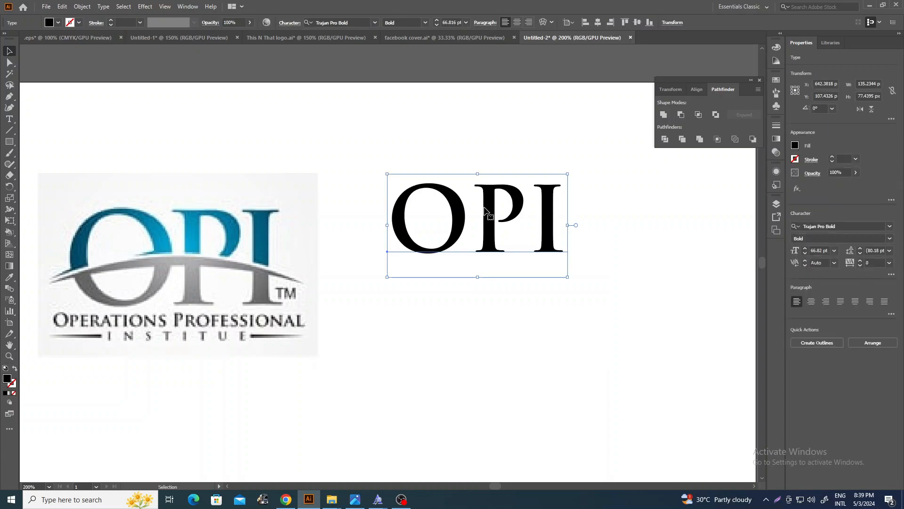
pyautogui.rightClick(486, 211)
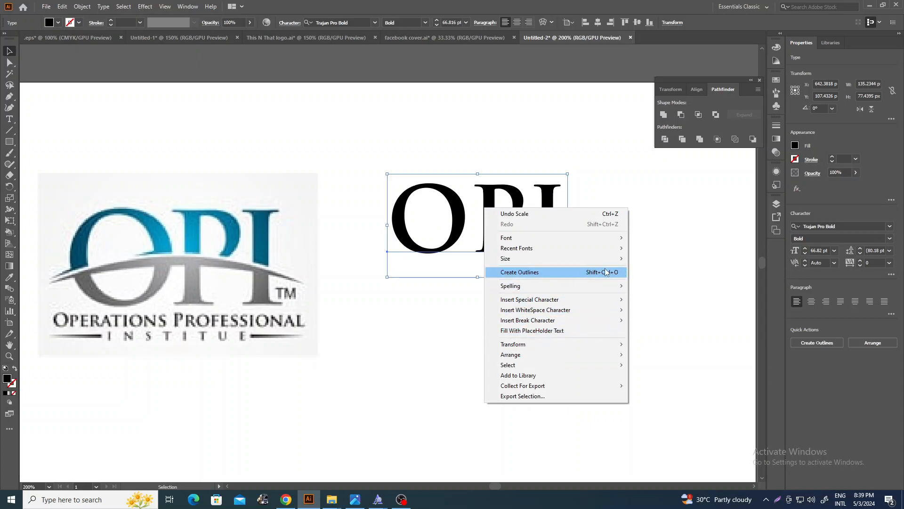
pyautogui.click(722, 238)
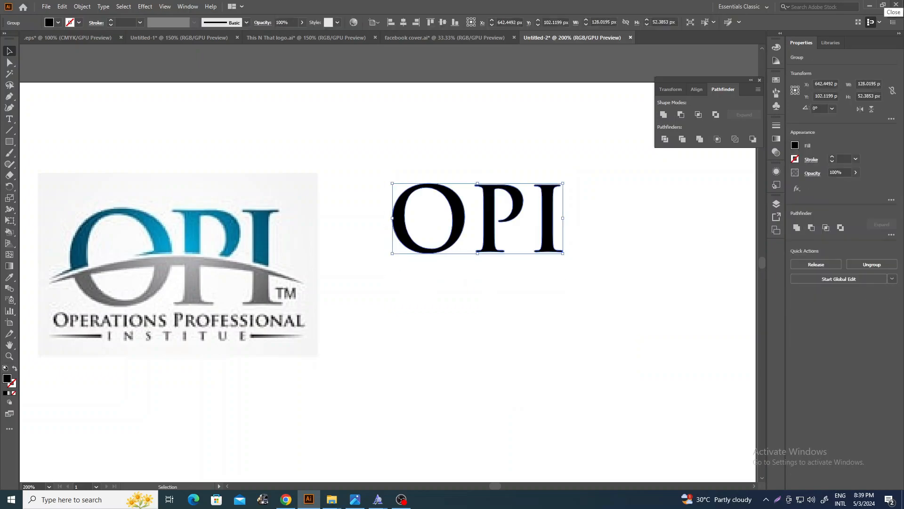
pyautogui.click(572, 262)
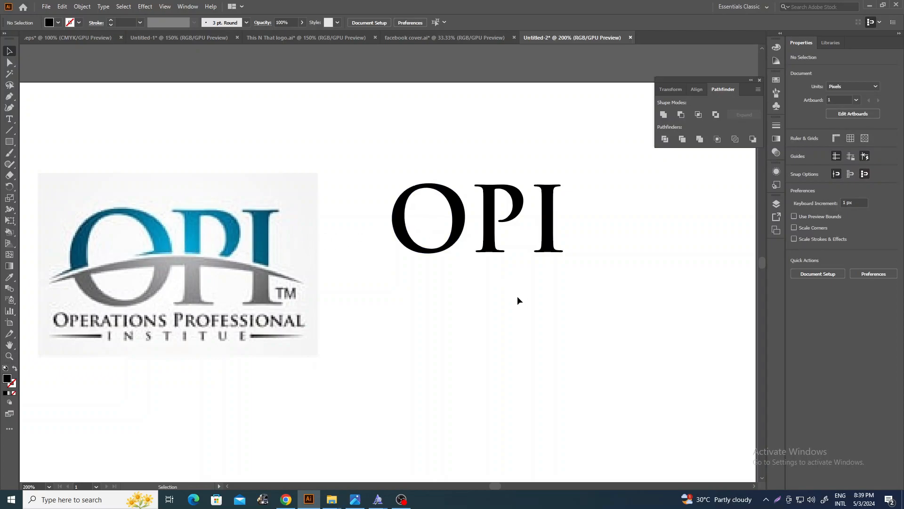
# - Tighten the letter spacing by moving the outlined P toward the O and the I toward the P
pyautogui.press('a')
pyautogui.click(488, 229)
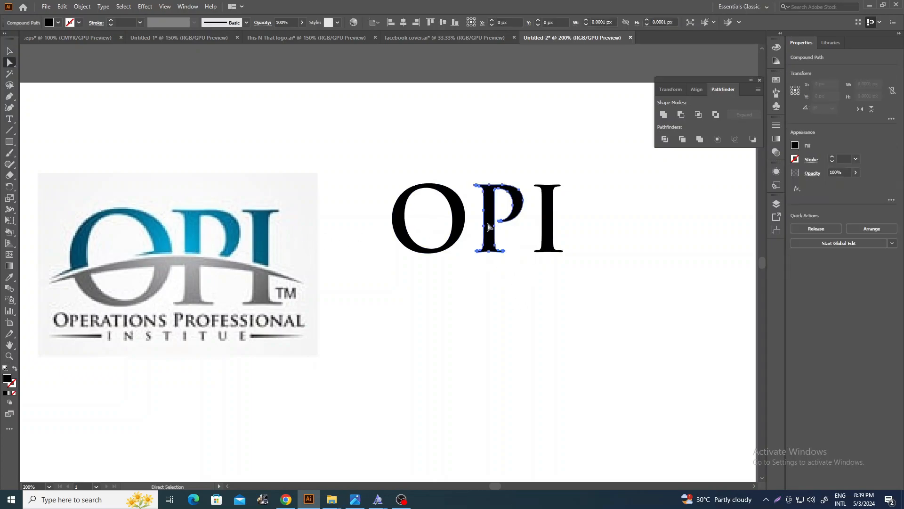
pyautogui.click(548, 216)
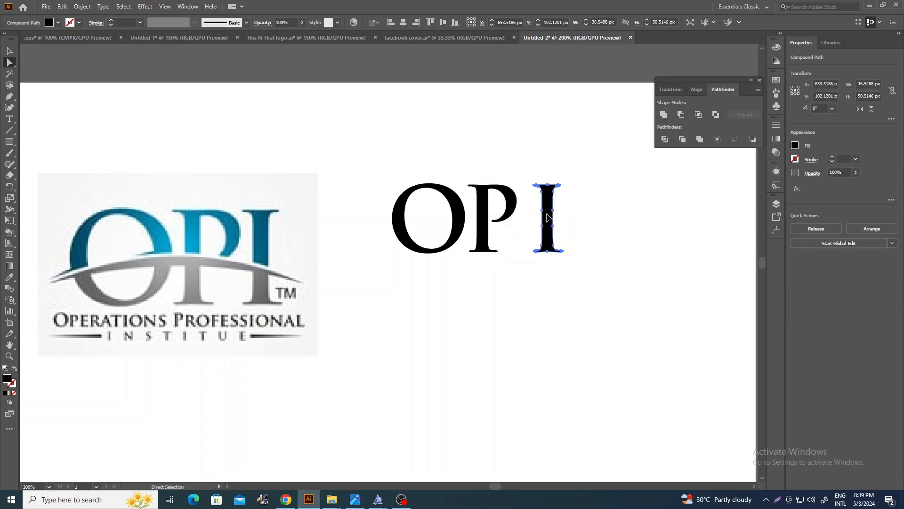
pyautogui.moveTo(544, 217); pyautogui.dragTo(536, 217)
pyautogui.click(537, 307)
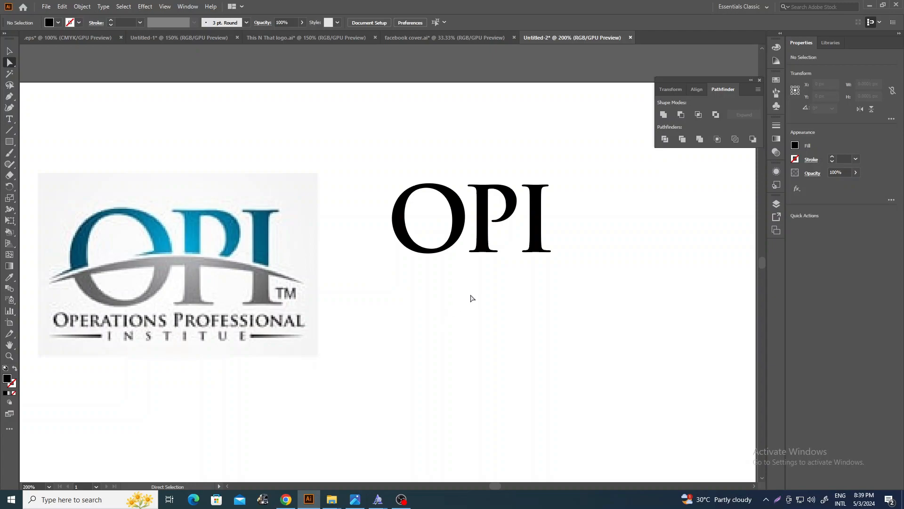
# - Draw a straight horizontal line about 166 px long across the middle of the OPI letters with the Pen tool
pyautogui.rightClick(9, 142)
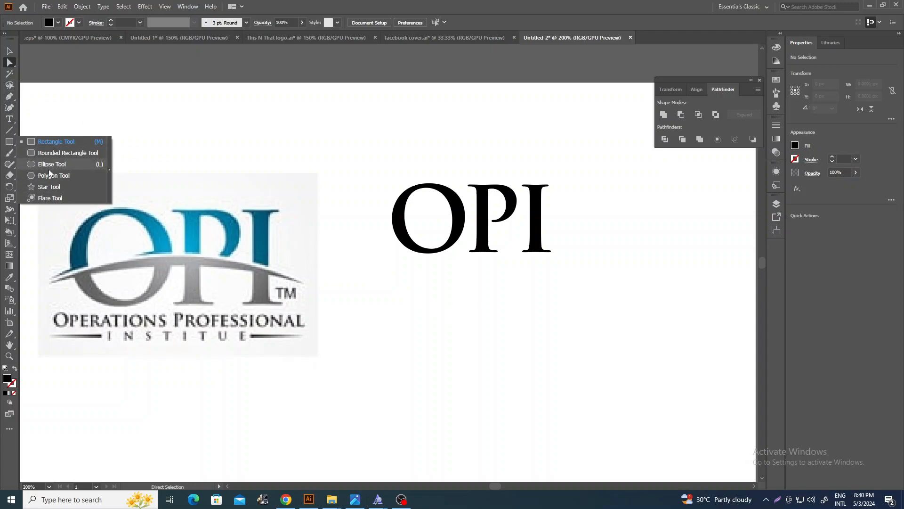
pyautogui.click(355, 149)
pyautogui.click(9, 96)
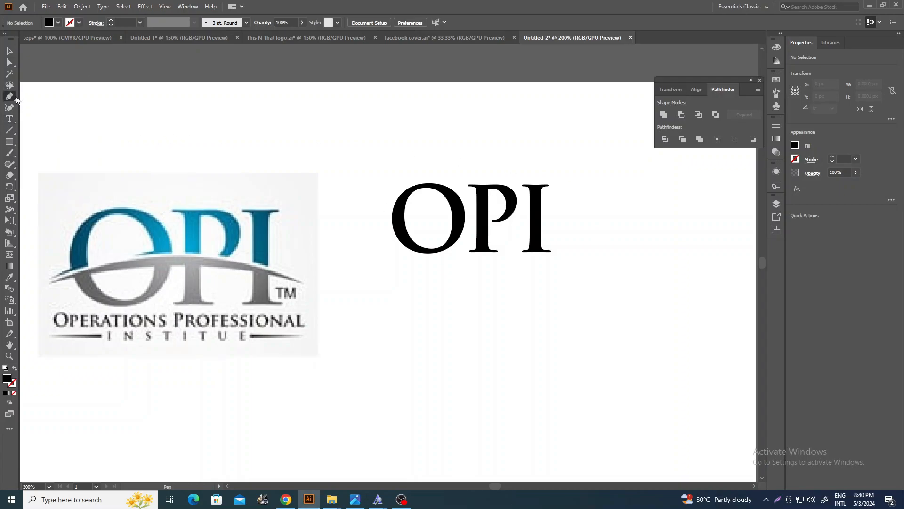
pyautogui.click(363, 224)
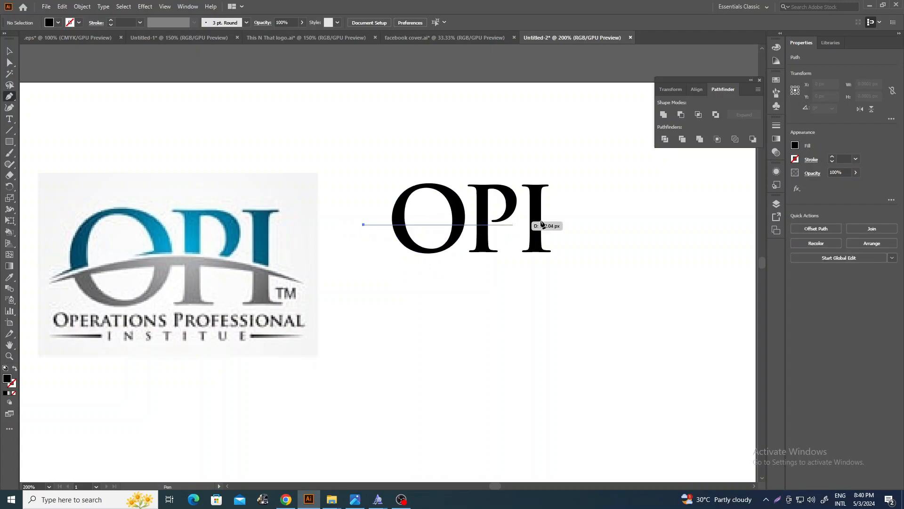
pyautogui.click(584, 224)
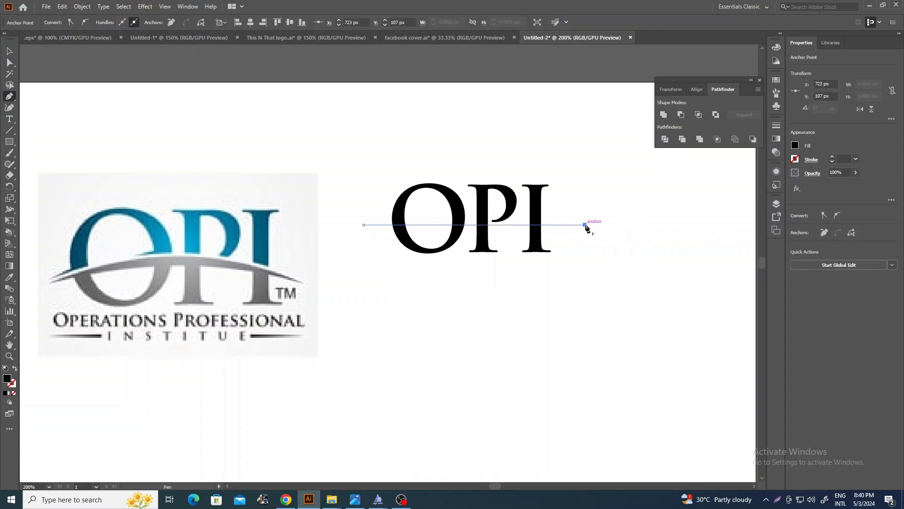
# - Bend the line's middle upward into an arc about 11 px high and swap its fill and stroke
pyautogui.click(9, 108)
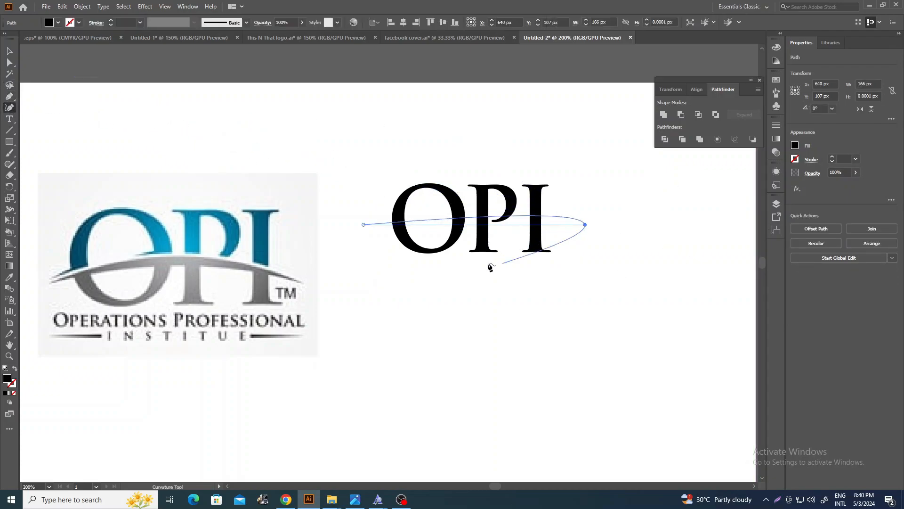
pyautogui.moveTo(479, 224); pyautogui.dragTo(477, 210)
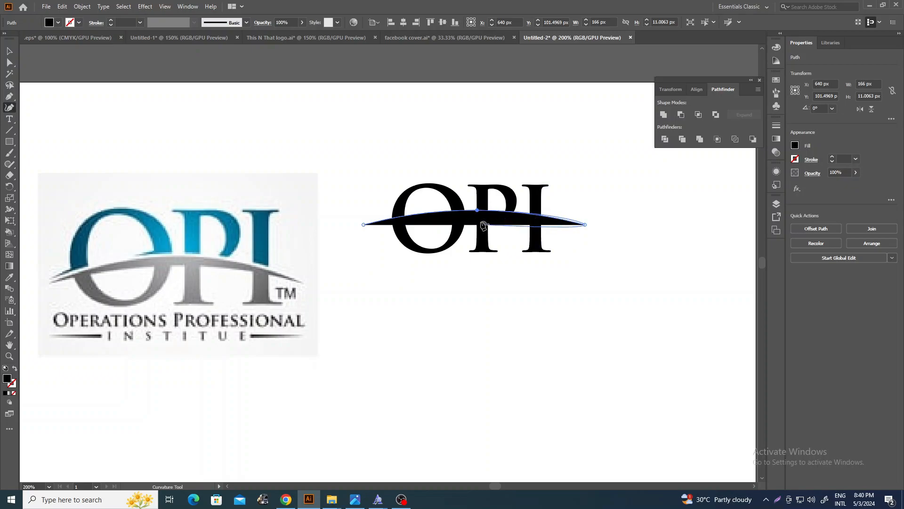
pyautogui.hotkey('shift', 'x')
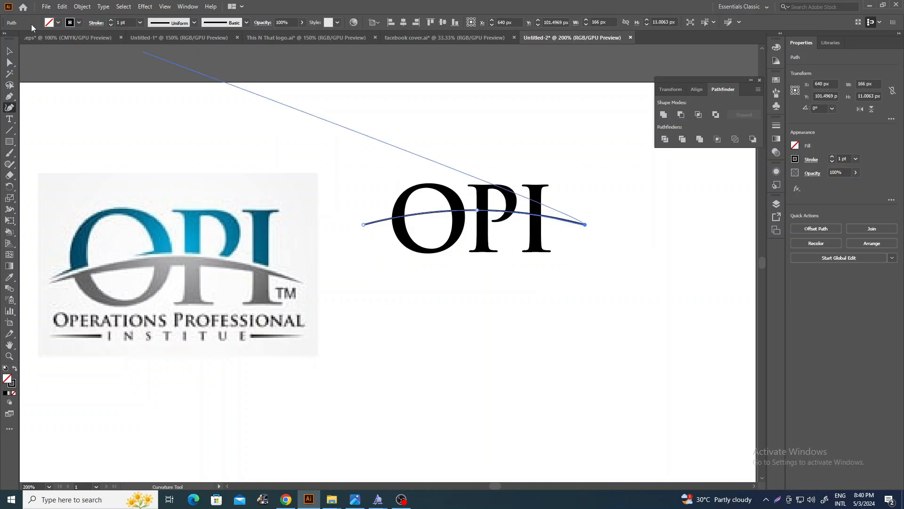
pyautogui.click(10, 50)
pyautogui.click(201, 121)
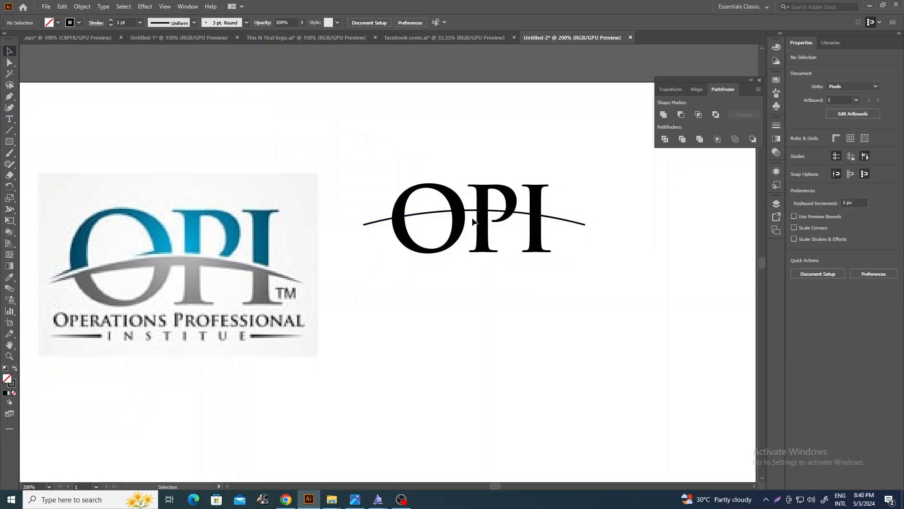
# - Move the arc down about 4 px across the OPI letters
pyautogui.moveTo(472, 212); pyautogui.dragTo(470, 218)
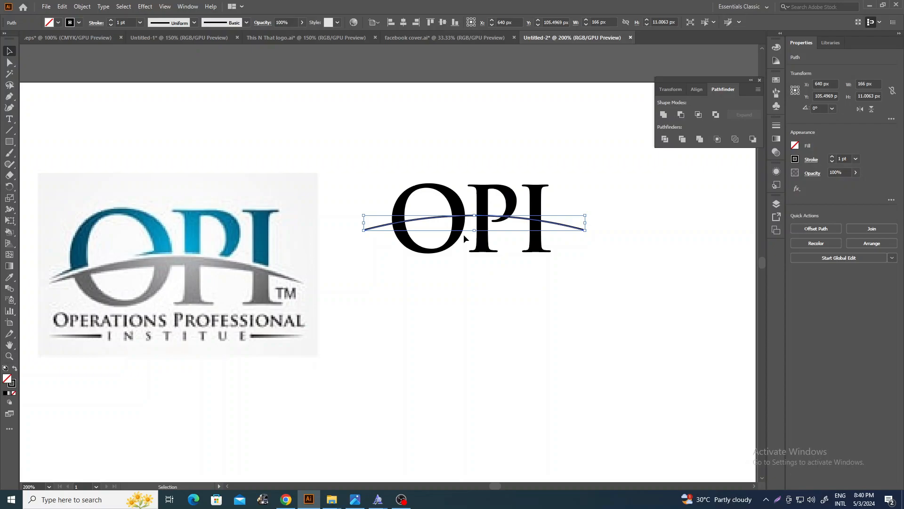
pyautogui.click(494, 232)
pyautogui.scroll(1, 500, 232)
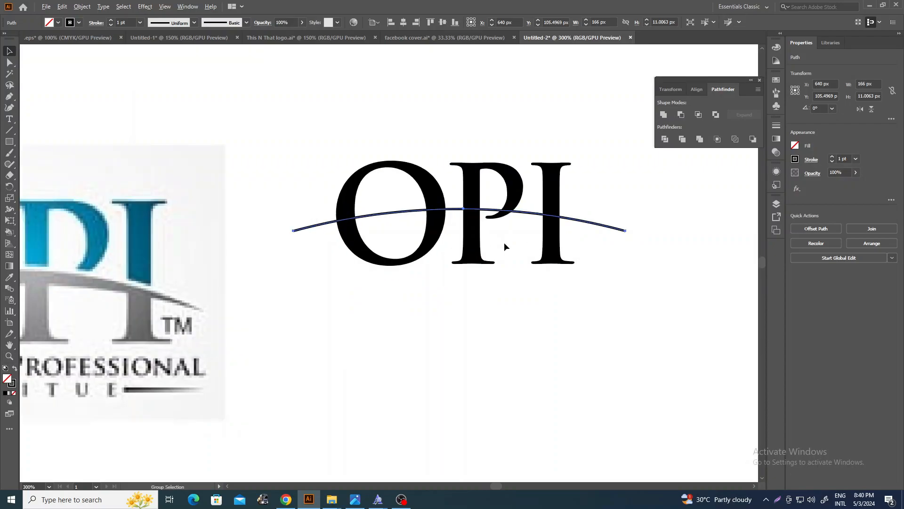
# - Set the arc's stroke weight to 8 pt and apply Width Profile 1 to taper both ends
pyautogui.click(602, 226)
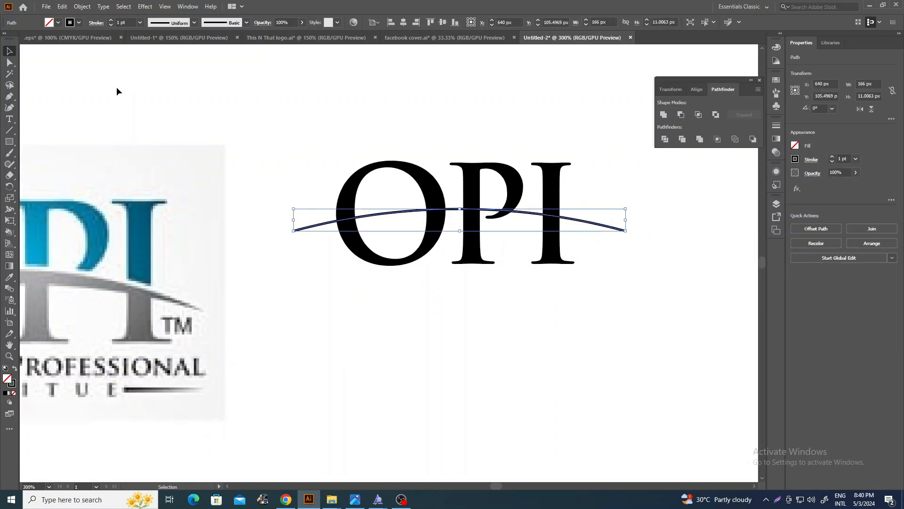
pyautogui.click(123, 23)
pyautogui.scroll(6, 123, 22)
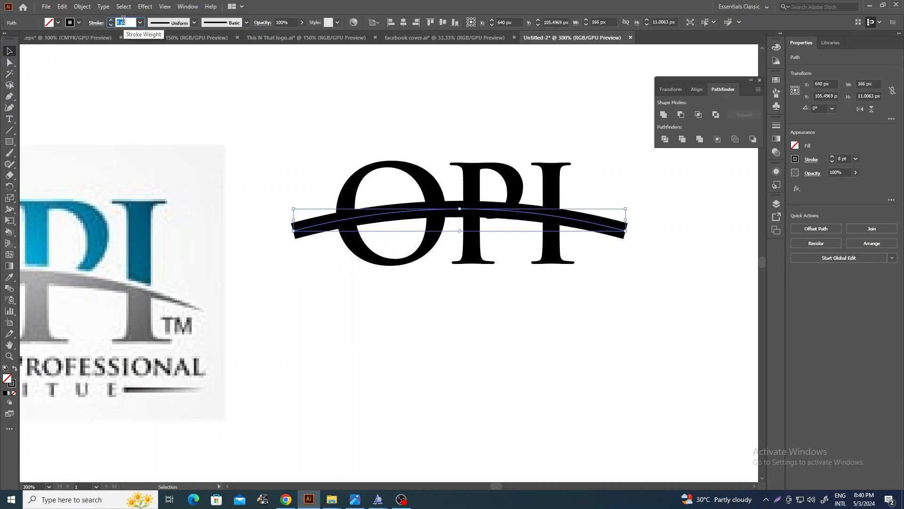
pyautogui.scroll(1, 123, 20)
pyautogui.click(166, 24)
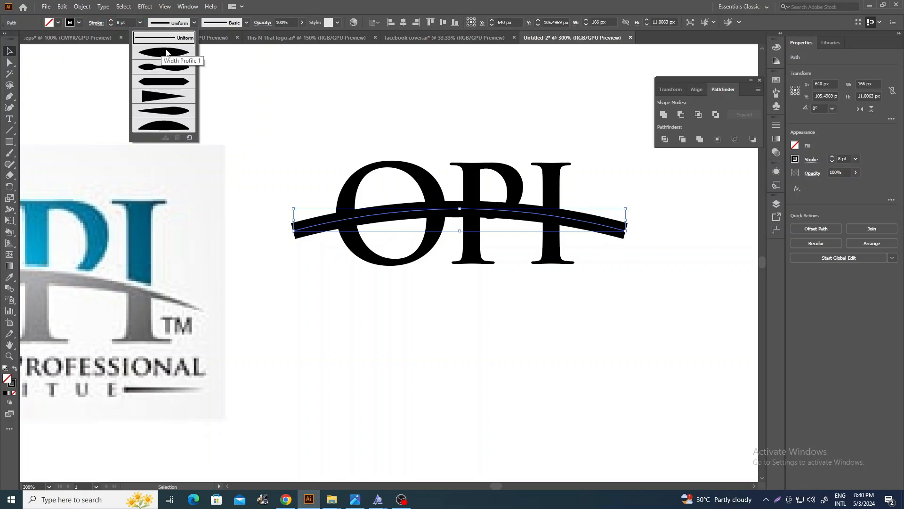
pyautogui.click(166, 53)
pyautogui.click(329, 256)
pyautogui.hotkey('ctrl', '-')
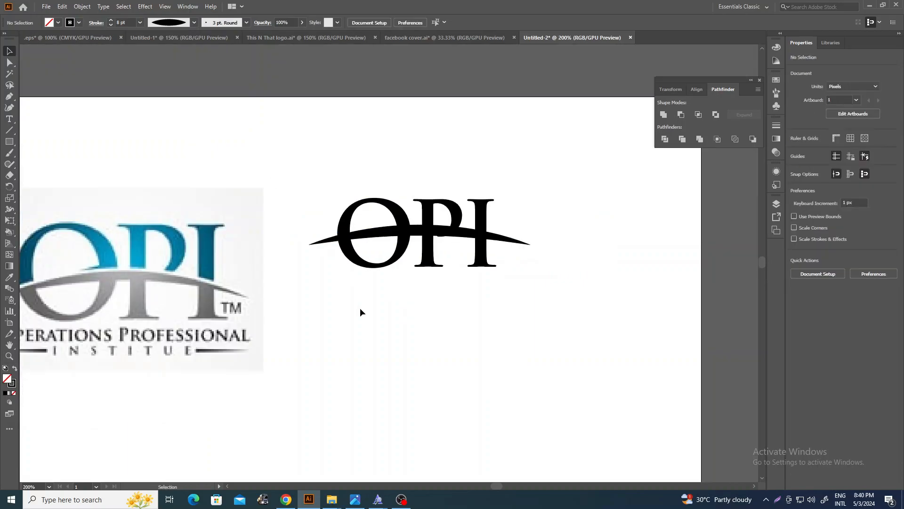
# - Widen the tapered arc symmetrically to about 178 px and move it about 2 px lower over the letters
pyautogui.moveTo(402, 307); pyautogui.dragTo(434, 307)
pyautogui.scroll(1, 568, 263)
pyautogui.click(546, 233)
pyautogui.moveTo(578, 224); pyautogui.dragTo(592, 228)
pyautogui.click(562, 269)
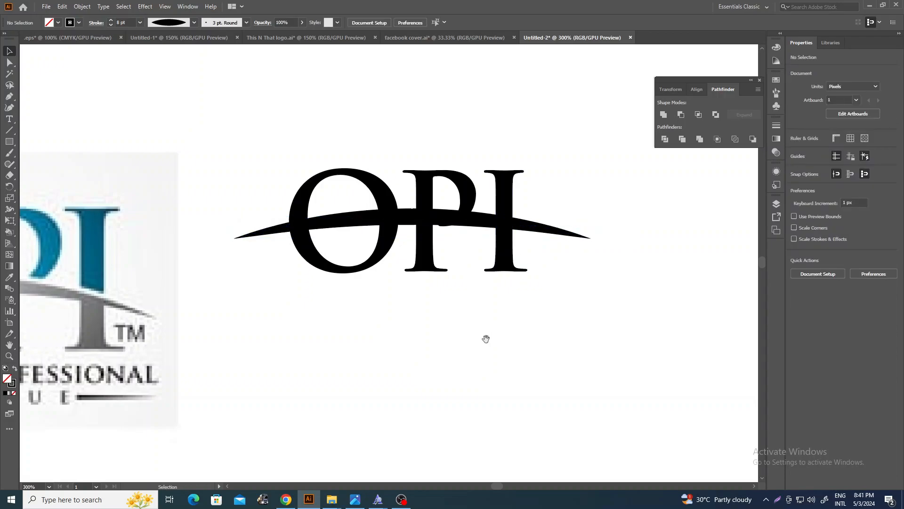
pyautogui.scroll(-2, 501, 291)
pyautogui.scroll(4, 487, 224)
pyautogui.moveTo(487, 196); pyautogui.dragTo(485, 205)
pyautogui.scroll(-3, 461, 274)
pyautogui.click(476, 366)
pyautogui.scroll(-1, 464, 292)
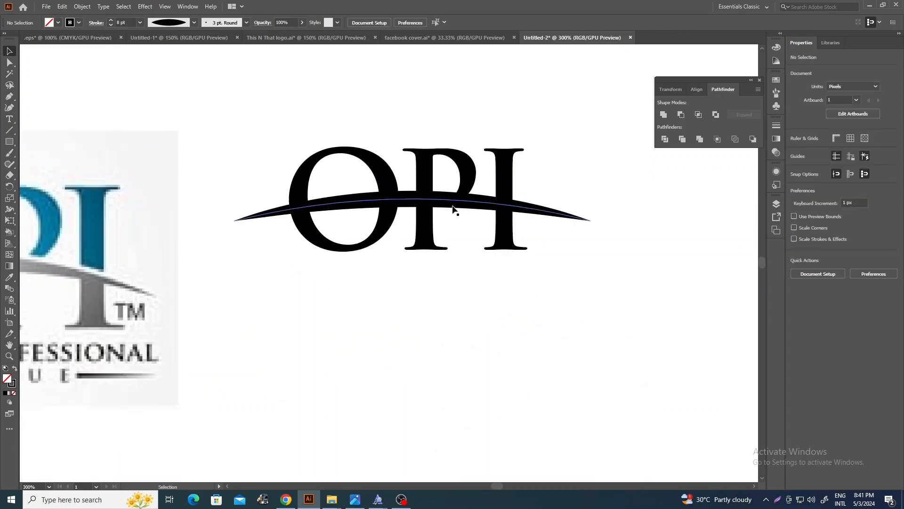
# - Expand the appearance of the tapered arc into a filled swoosh shape and deselect it
pyautogui.click(536, 211)
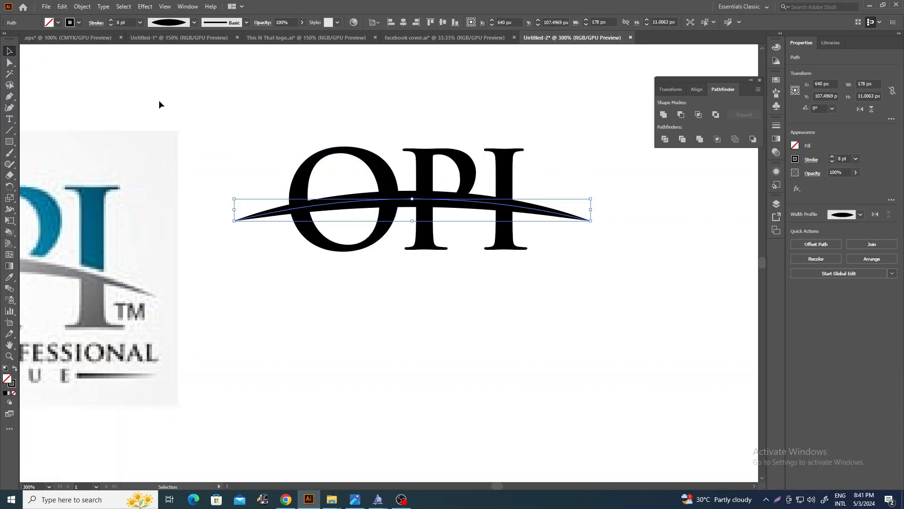
pyautogui.click(82, 6)
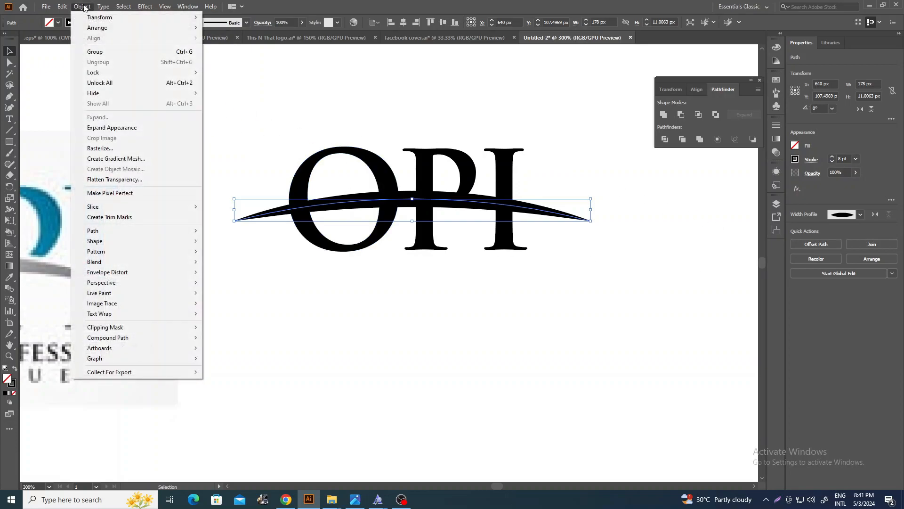
pyautogui.click(129, 128)
pyautogui.click(533, 327)
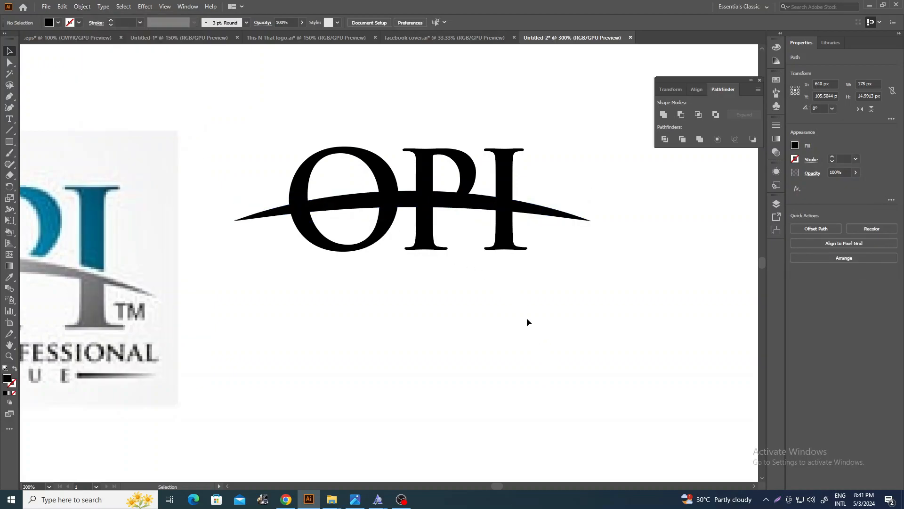
# - Examine how the swoosh and the white gap divide the upper and lower letter parts in the reference logo
pyautogui.scroll(3, 489, 206)
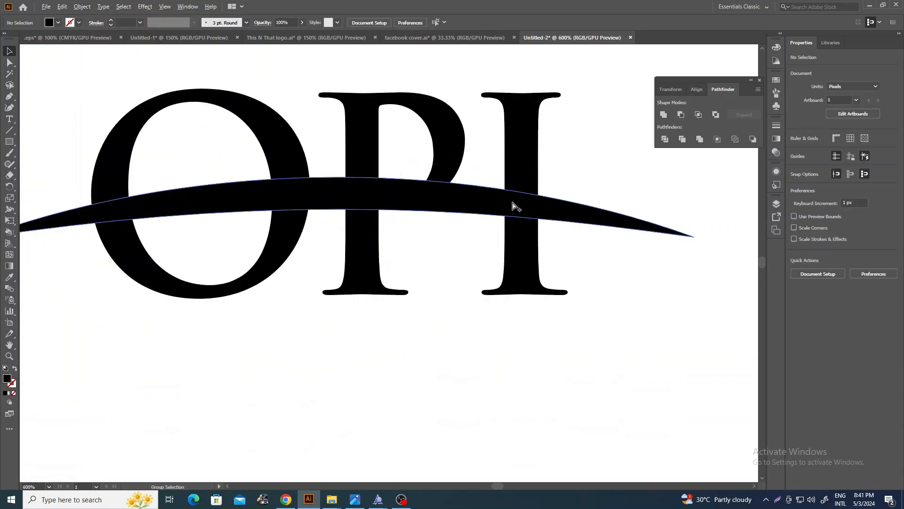
pyautogui.press('a')
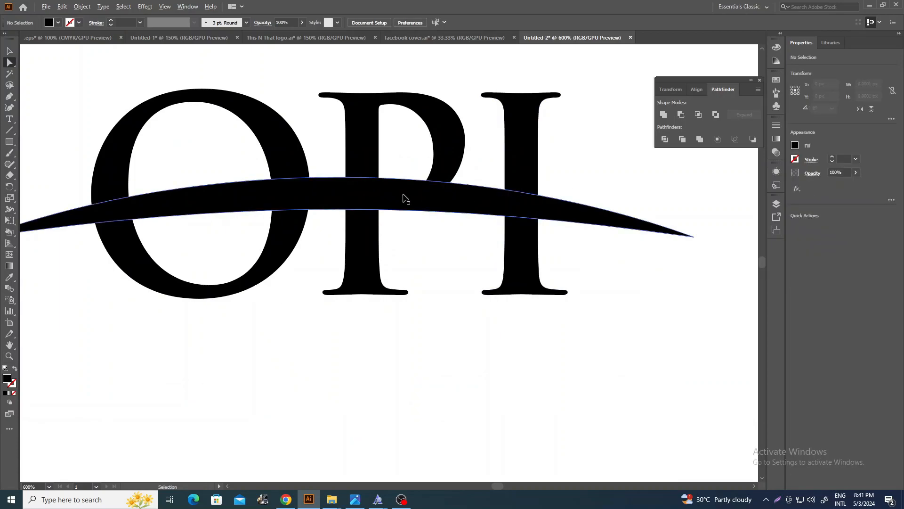
pyautogui.scroll(-3, 404, 197)
pyautogui.moveTo(170, 272); pyautogui.dragTo(344, 276)
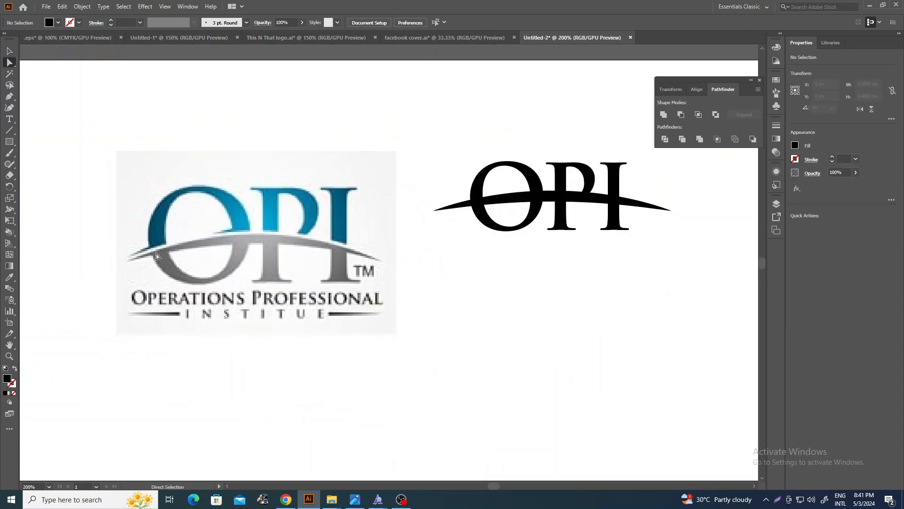
pyautogui.scroll(4, 235, 232)
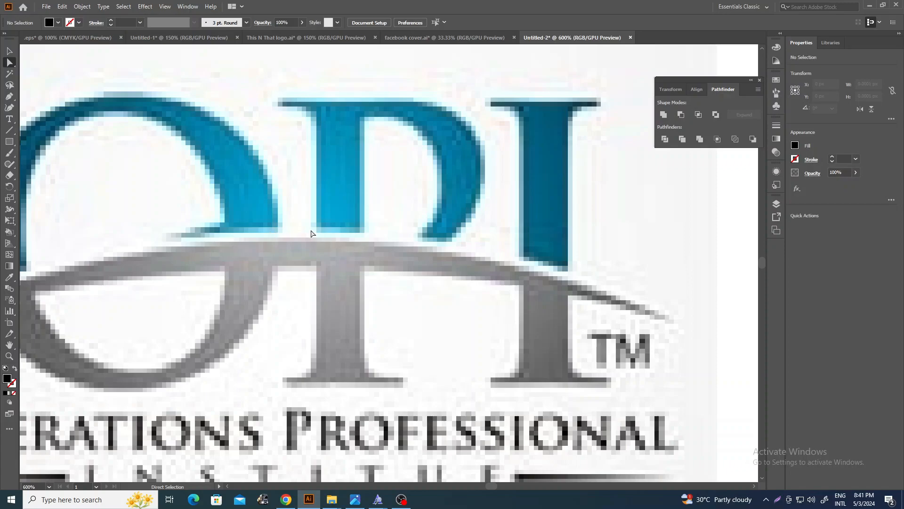
pyautogui.scroll(-2, 198, 243)
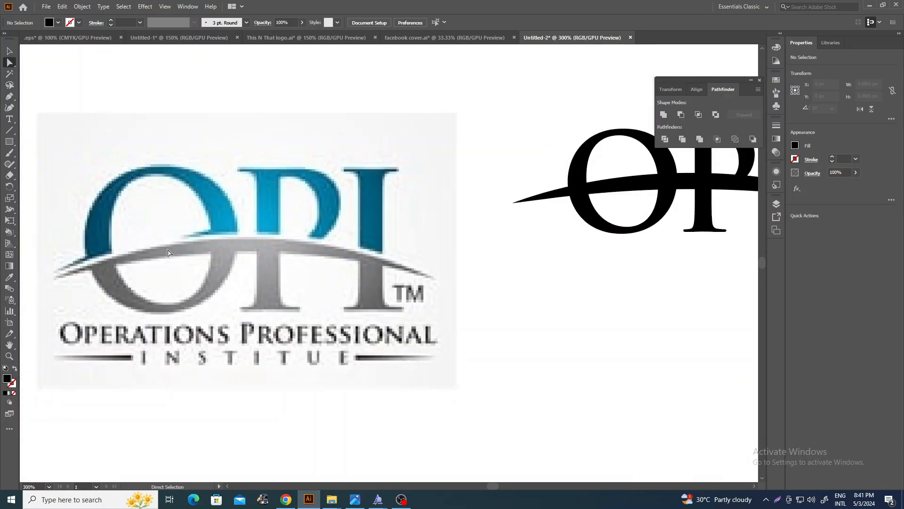
pyautogui.moveTo(151, 253); pyautogui.dragTo(195, 254)
pyautogui.moveTo(477, 276); pyautogui.dragTo(193, 304)
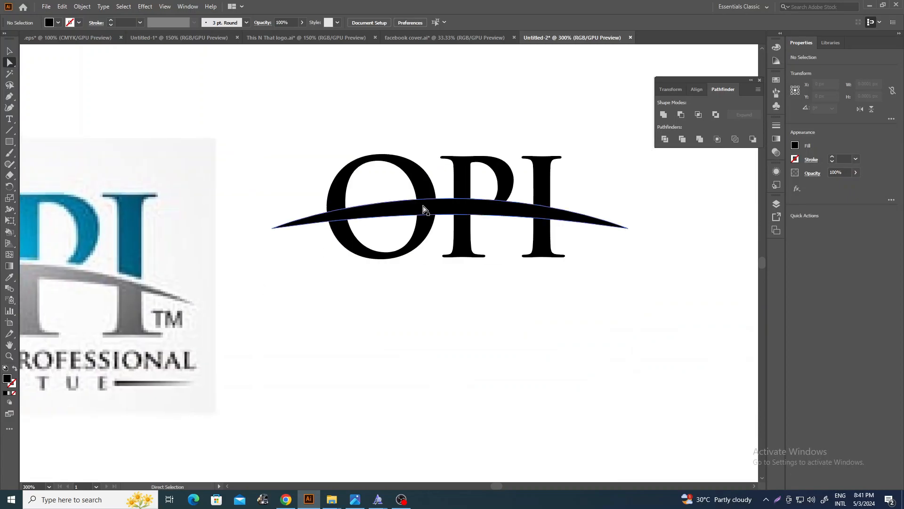
# - Offset the paths of the OPI letters and the swoosh together by 3 px with Miter joins and miter limit 4
pyautogui.moveTo(252, 87); pyautogui.dragTo(651, 300)
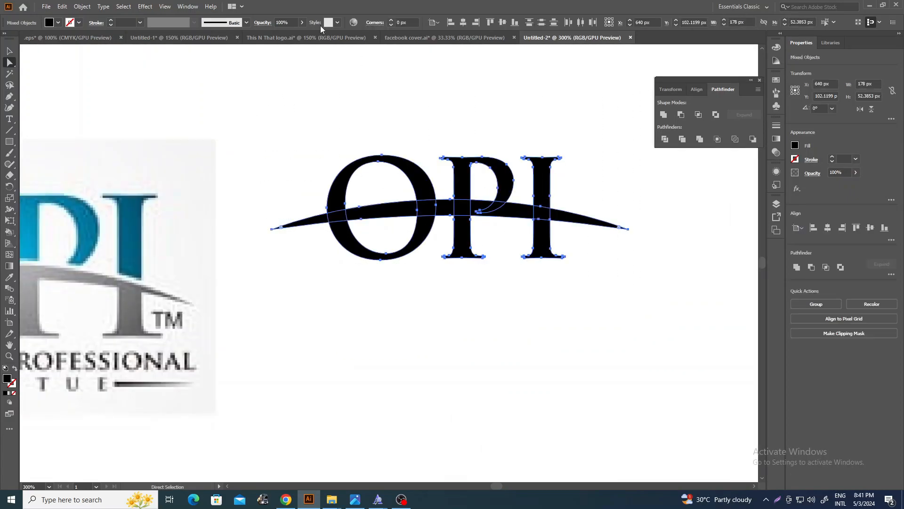
pyautogui.click(83, 6)
pyautogui.moveTo(162, 234)
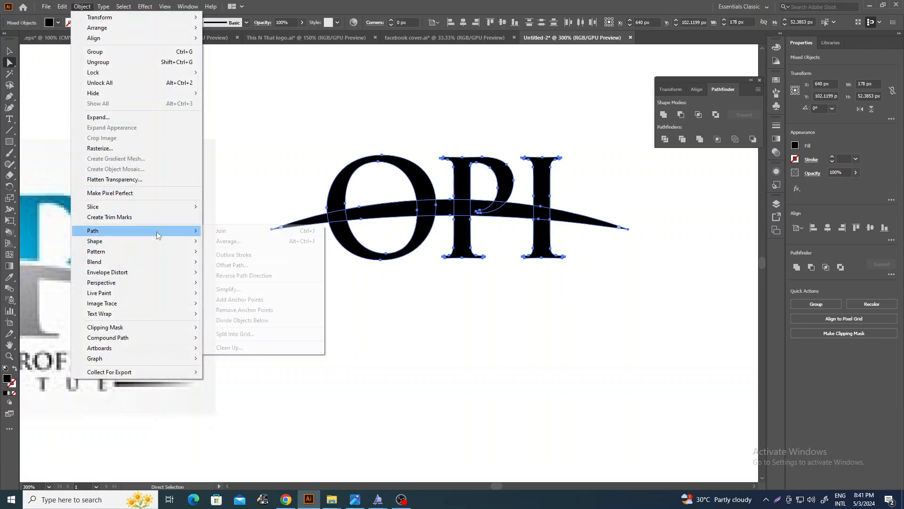
pyautogui.click(243, 265)
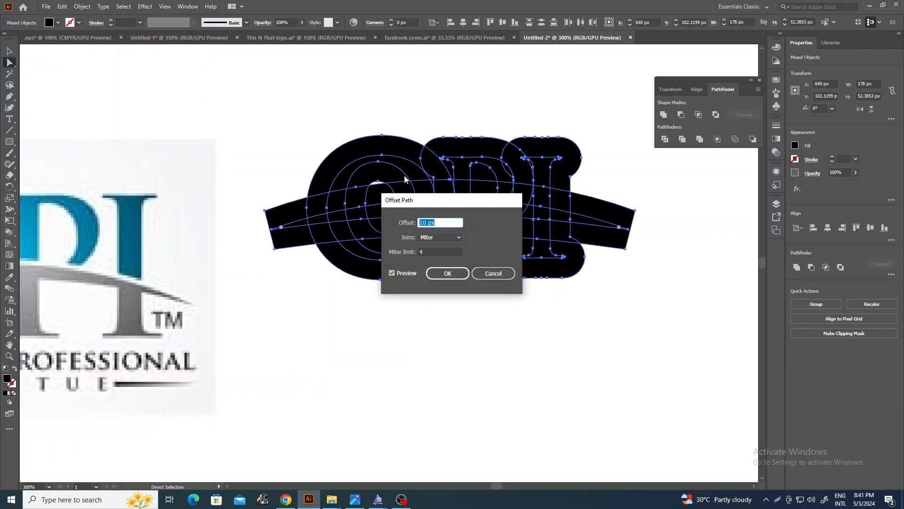
pyautogui.moveTo(434, 203); pyautogui.dragTo(657, 296)
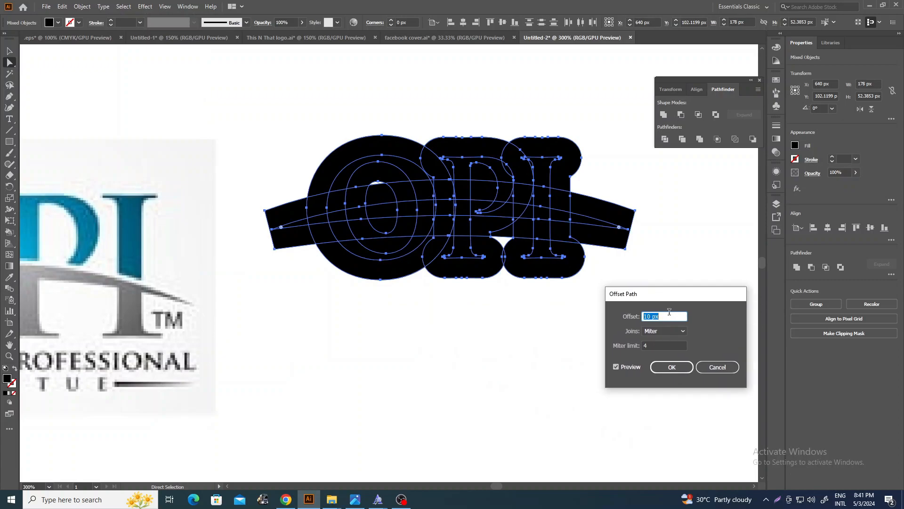
pyautogui.press('Down')
pyautogui.press('Down')
pyautogui.press('Down')
pyautogui.press('Down')
pyautogui.press('Down')
pyautogui.press('Down')
pyautogui.press('Down')
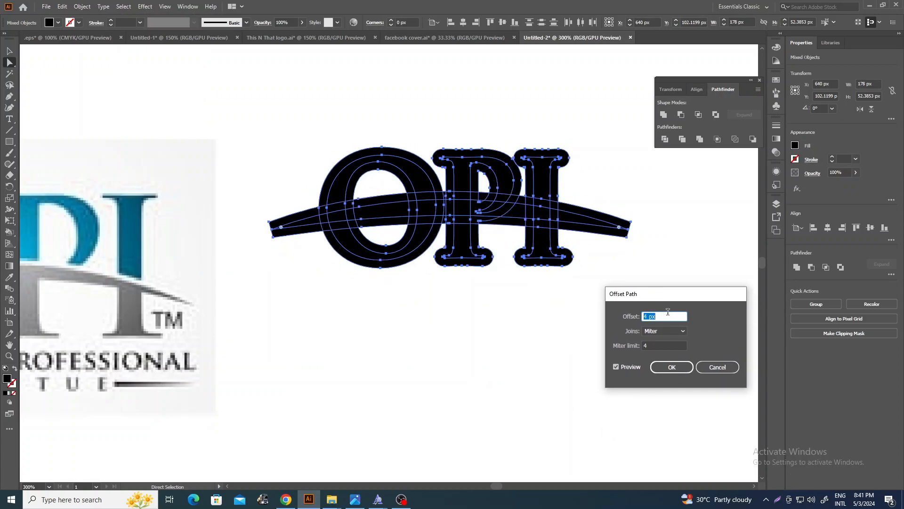
pyautogui.click(668, 311)
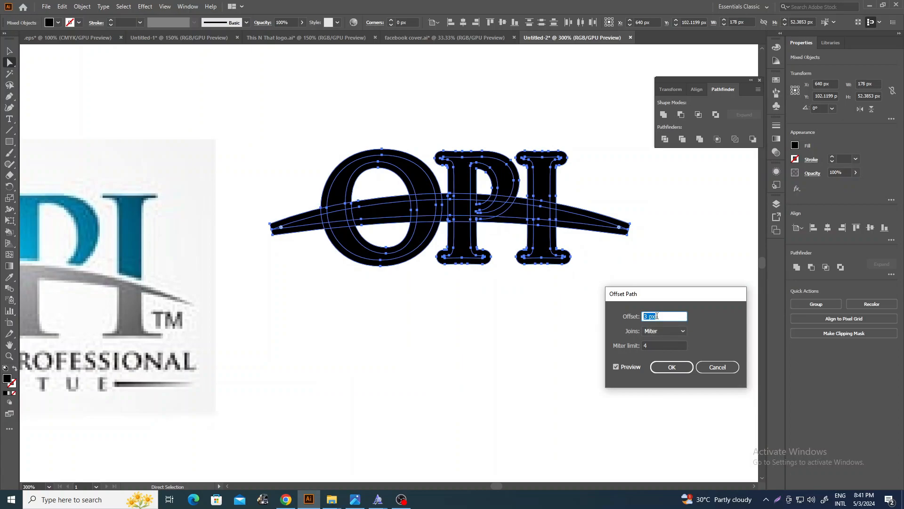
pyautogui.click(672, 367)
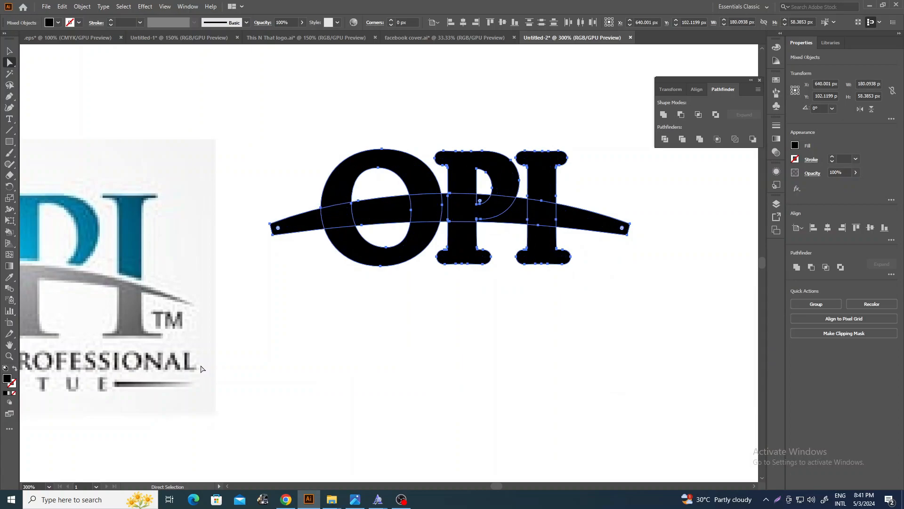
# - Fill the offset shapes behind the letters and swoosh with red and deselect them
pyautogui.click(795, 146)
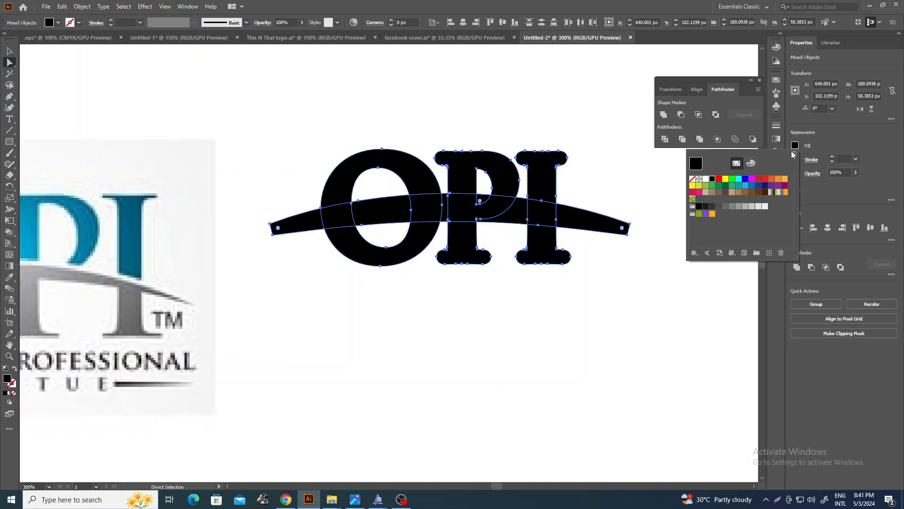
pyautogui.click(719, 179)
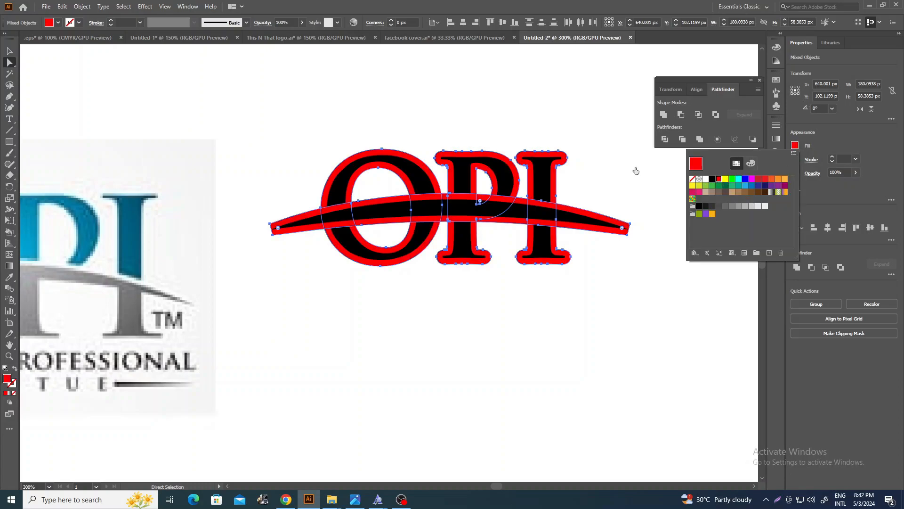
pyautogui.click(16, 60)
pyautogui.click(238, 70)
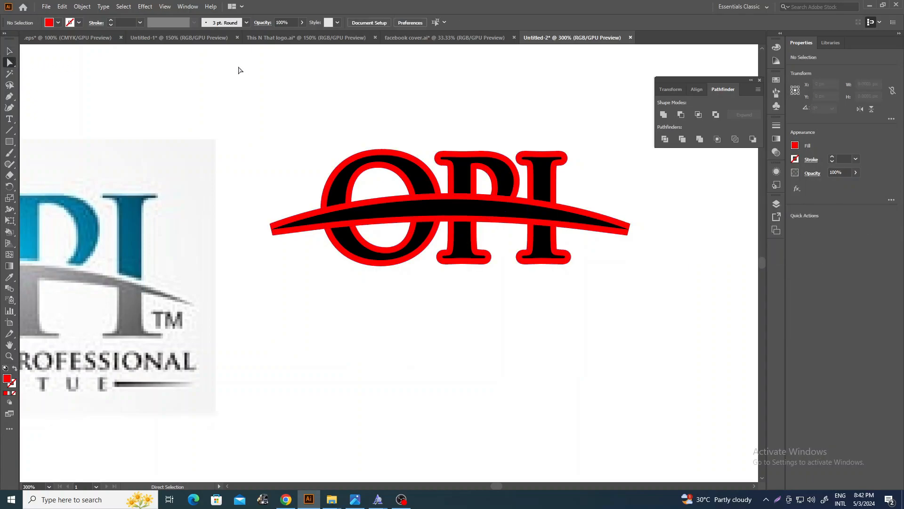
# - Use Shape Builder on the selected letters, swoosh and offsets to remove the red offset strip above the swoosh across the O's left side
pyautogui.click(9, 51)
pyautogui.moveTo(262, 121); pyautogui.dragTo(646, 341)
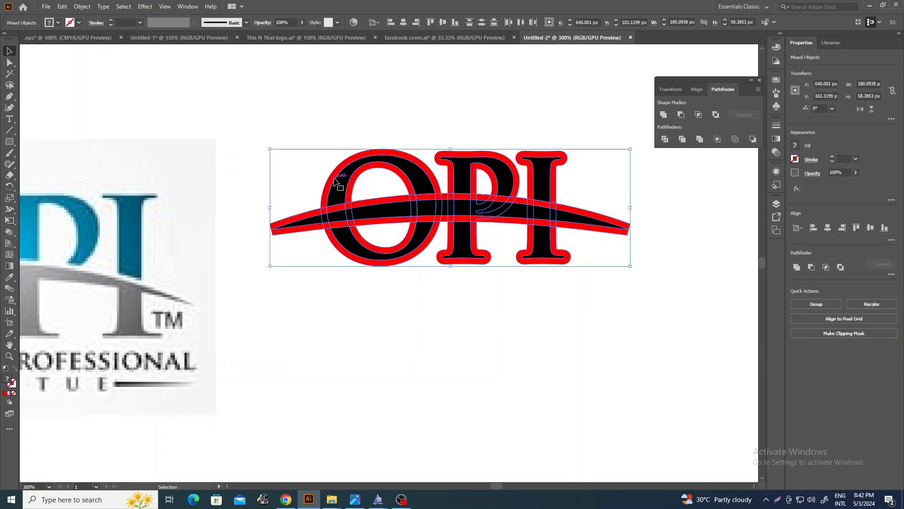
pyautogui.click(9, 175)
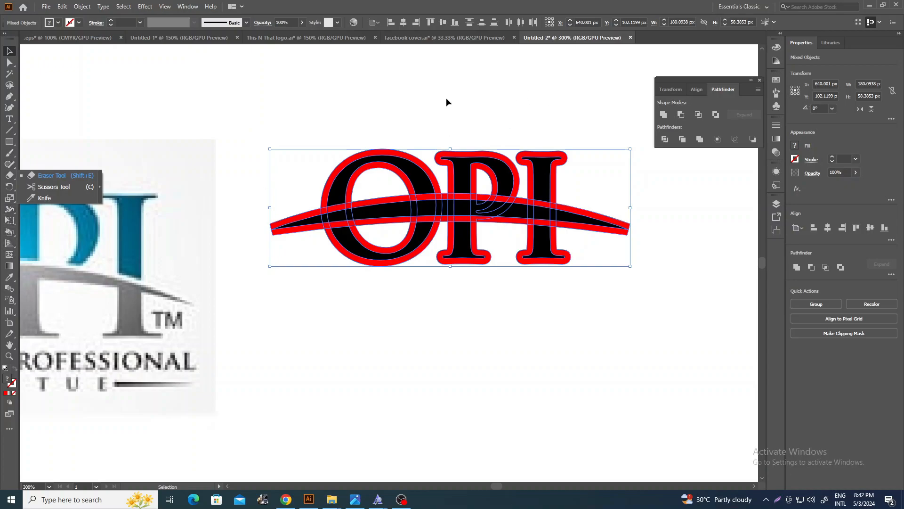
pyautogui.click(463, 98)
pyautogui.moveTo(295, 123); pyautogui.dragTo(688, 341)
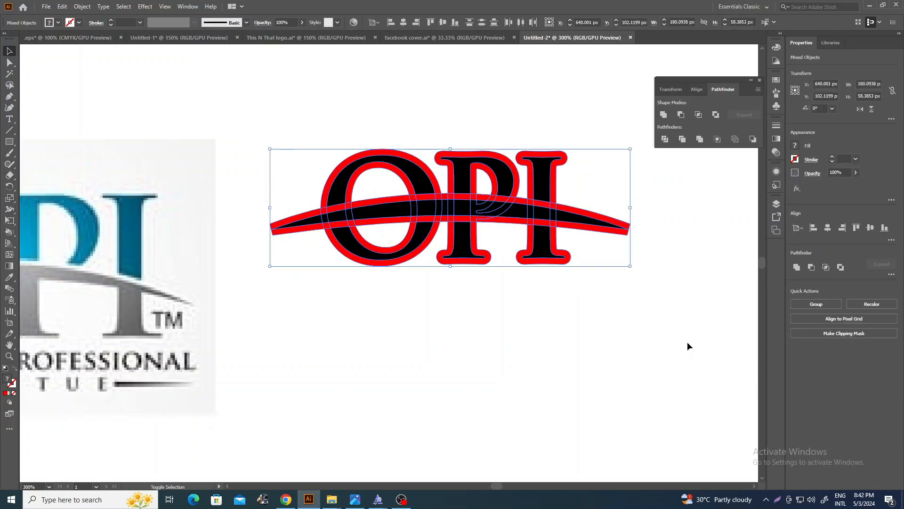
pyautogui.hotkey('shift', 'm')
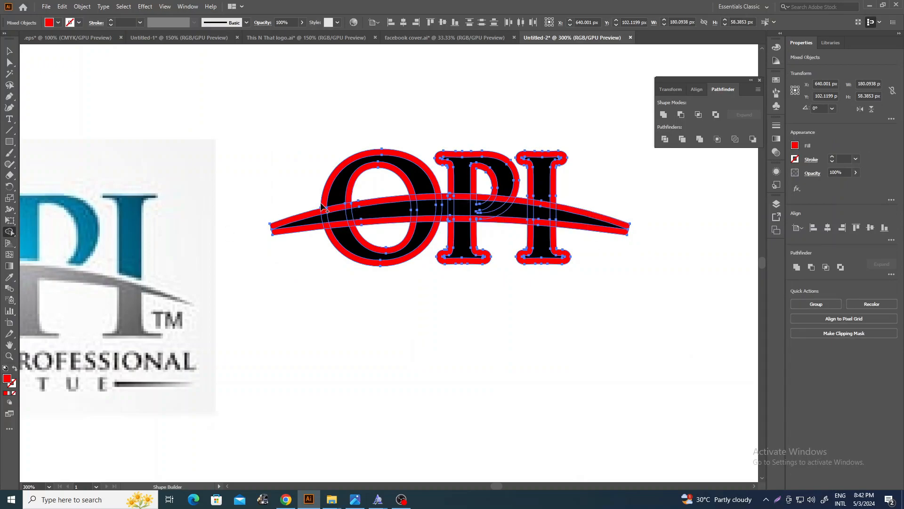
pyautogui.scroll(2, 322, 207)
pyautogui.scroll(-1, 322, 207)
pyautogui.moveTo(338, 221); pyautogui.dragTo(480, 258)
pyautogui.scroll(2, 464, 202)
pyautogui.moveTo(425, 208); pyautogui.dragTo(205, 275)
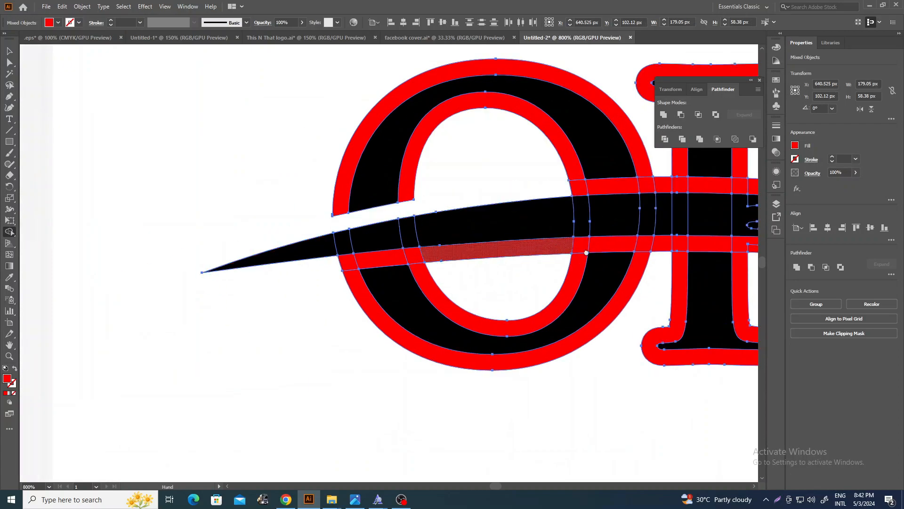
# - Remove the remaining red strip above the swoosh through the P and I and around the swoosh's outer ends, and deselect the artwork
pyautogui.moveTo(593, 251); pyautogui.dragTo(334, 284)
pyautogui.moveTo(397, 223)
pyautogui.mouseDown()
pyautogui.moveTo(583, 226)
pyautogui.moveTo(717, 242)
pyautogui.moveTo(711, 236)
pyautogui.mouseUp()
pyautogui.scroll(-2, 711, 237)
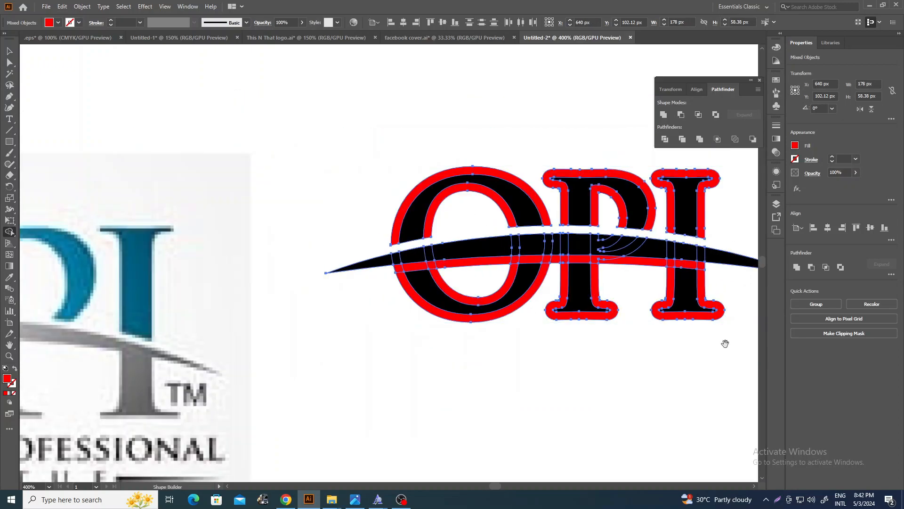
pyautogui.moveTo(708, 365); pyautogui.dragTo(518, 330)
pyautogui.keyDown('ctrl'); pyautogui.click(518, 330); pyautogui.keyUp('ctrl')
pyautogui.scroll(-1, 476, 334)
# - Select all remaining red offset shapes by their fill color with the Magic Wand and delete them
pyautogui.press('a')
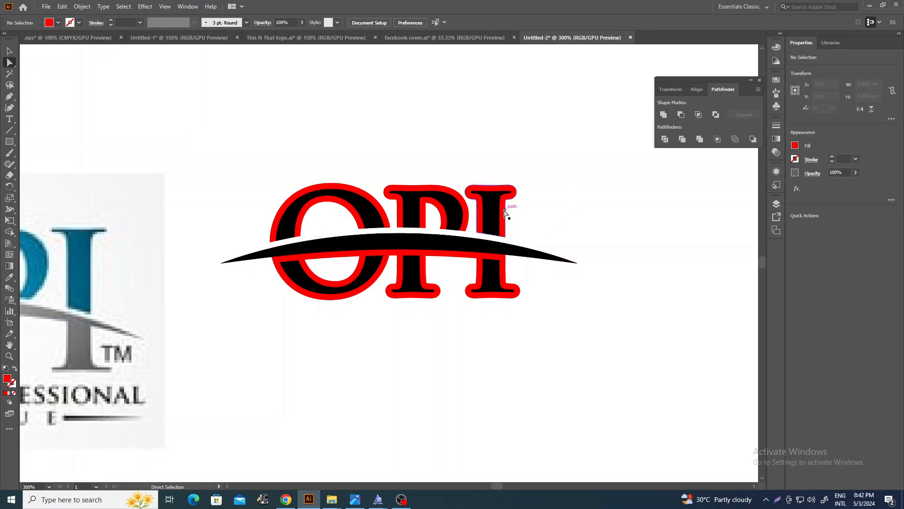
pyautogui.press('y')
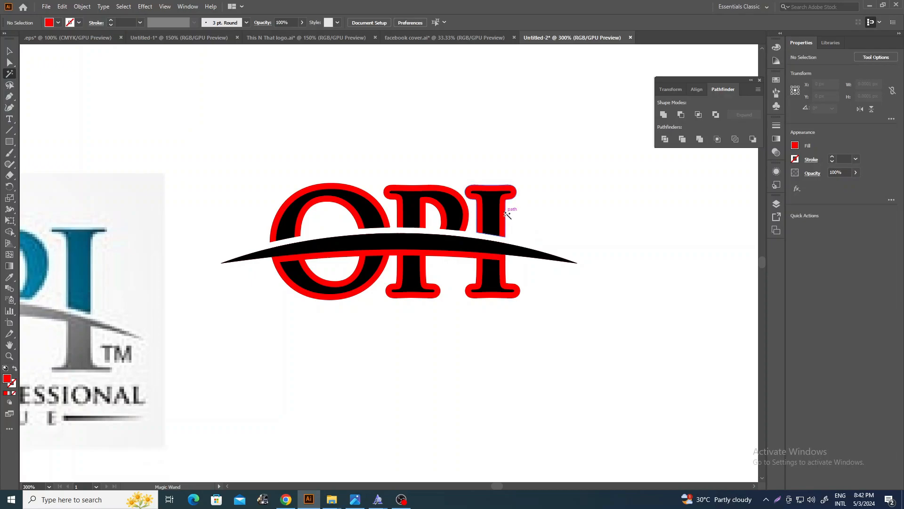
pyautogui.click(507, 214)
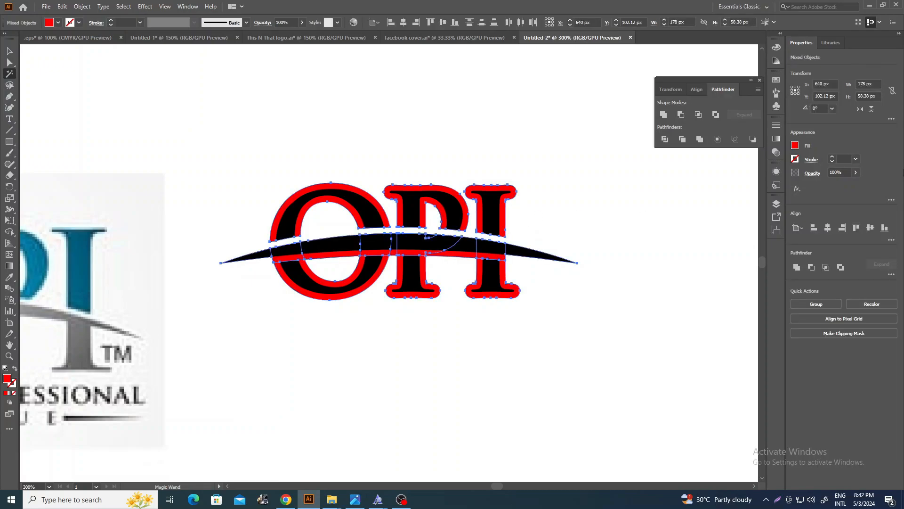
pyautogui.press('Delete')
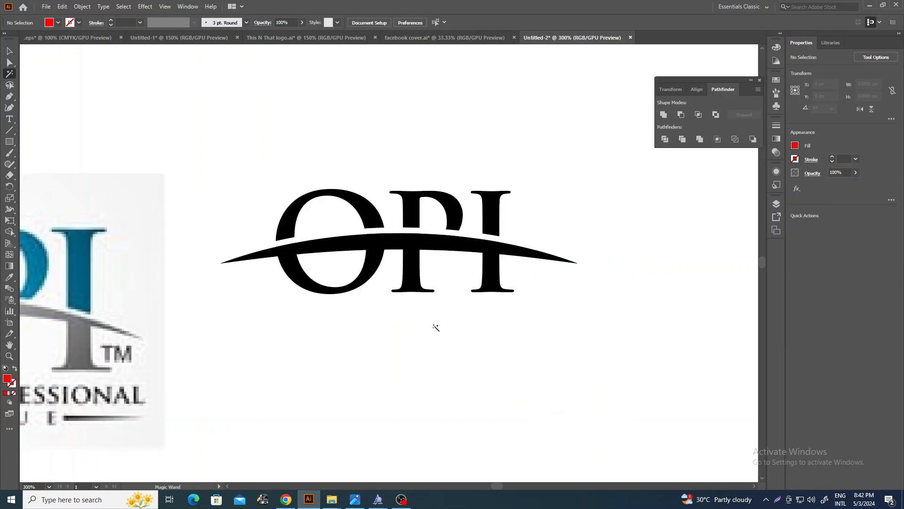
# - Examine the pointed tails at the cut edges of the upper O and P in the reference logo
pyautogui.scroll(-3, 460, 319)
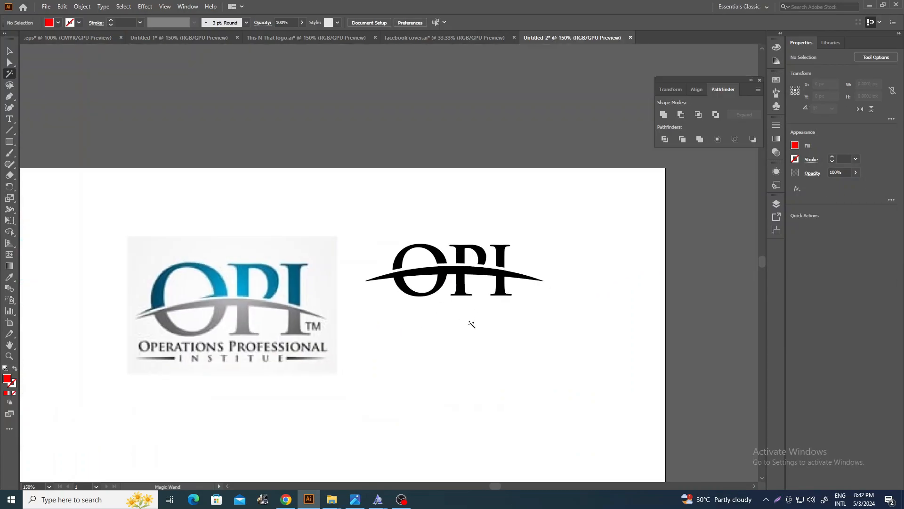
pyautogui.scroll(5, 401, 267)
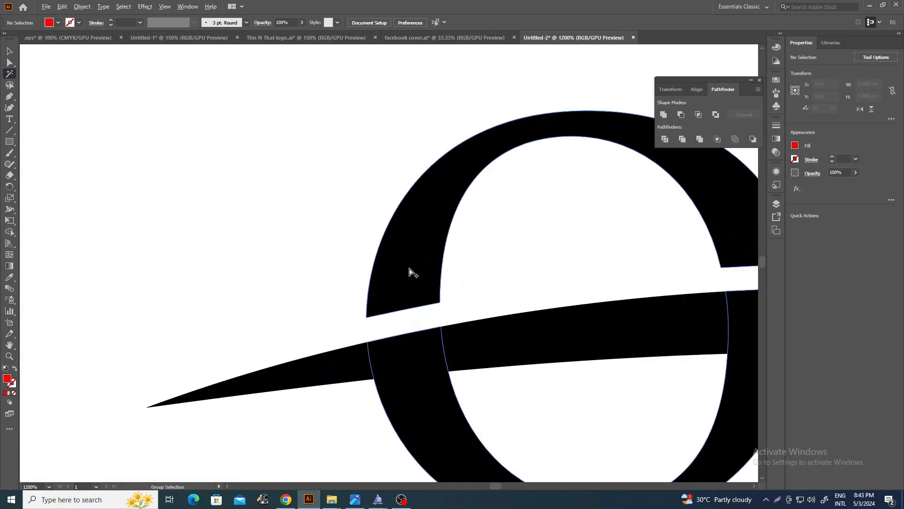
pyautogui.scroll(-3, 339, 309)
pyautogui.hscroll(-4, 175, 330)
pyautogui.scroll(-3, 176, 339)
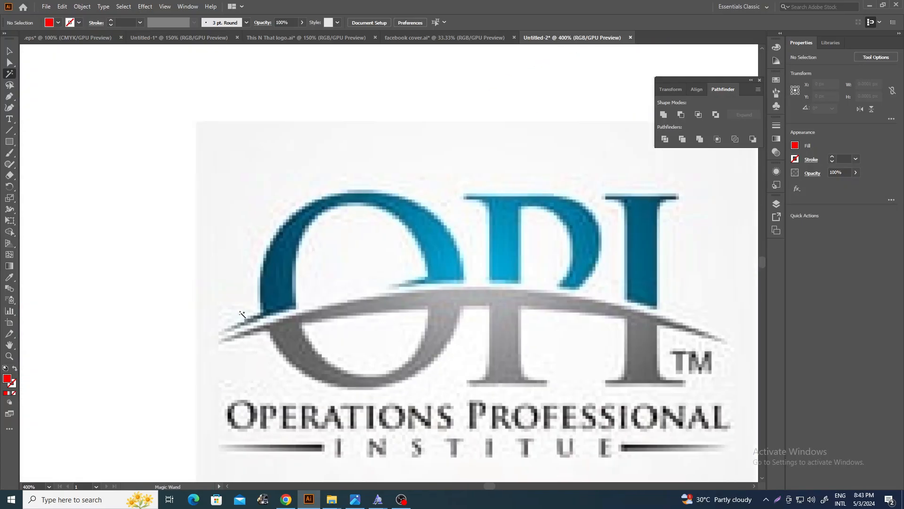
pyautogui.scroll(4, 292, 319)
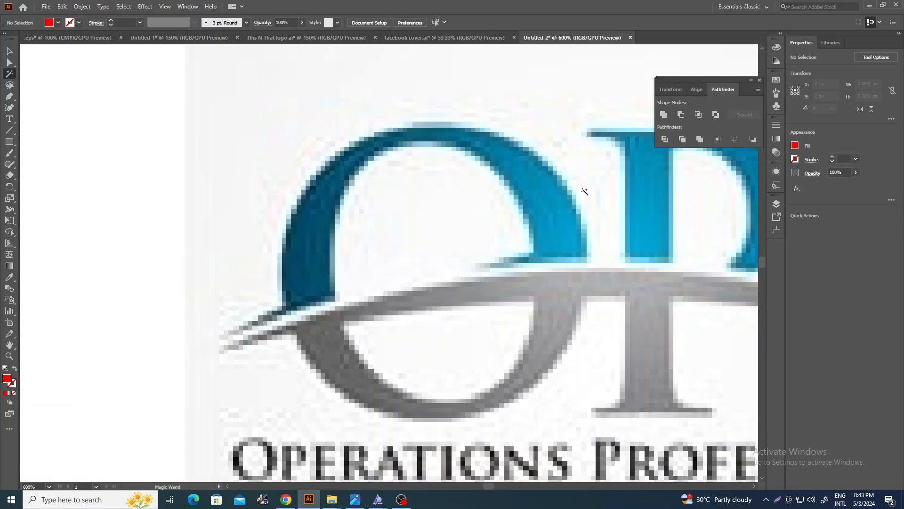
pyautogui.scroll(-3, 539, 250)
pyautogui.hscroll(6, 471, 283)
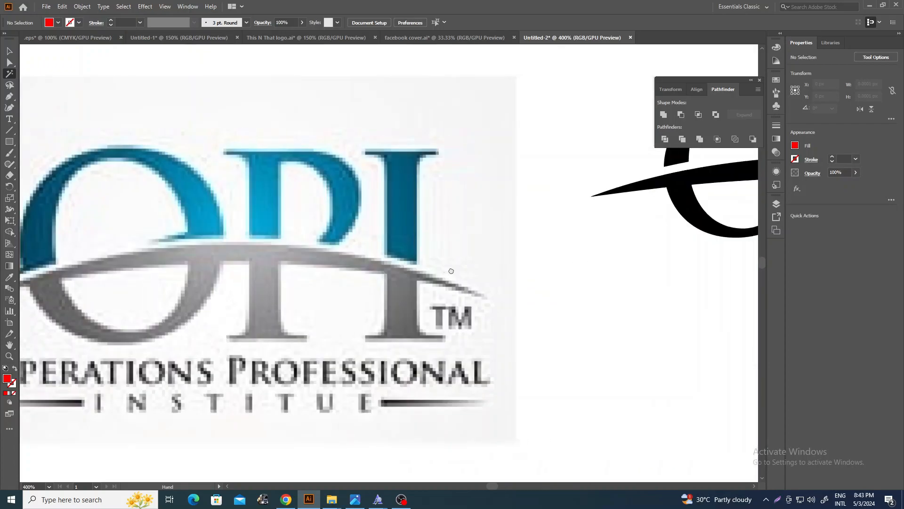
pyautogui.scroll(2, 351, 174)
# - Draw a pointed tail extending outward from the upper O's left cut edge with the Pen tool and fill it with the O's black
pyautogui.click(9, 96)
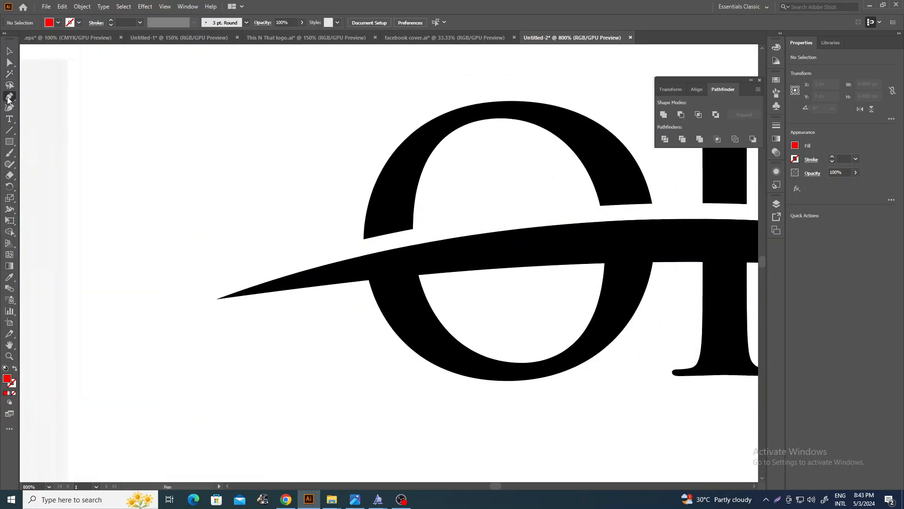
pyautogui.scroll(-3, 404, 237)
pyautogui.scroll(2, 540, 242)
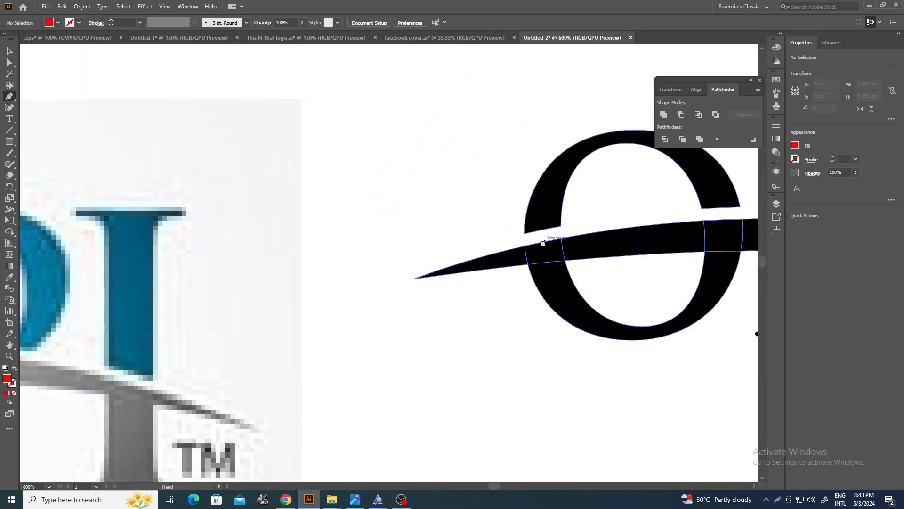
pyautogui.click(562, 227)
pyautogui.moveTo(462, 250); pyautogui.dragTo(551, 208)
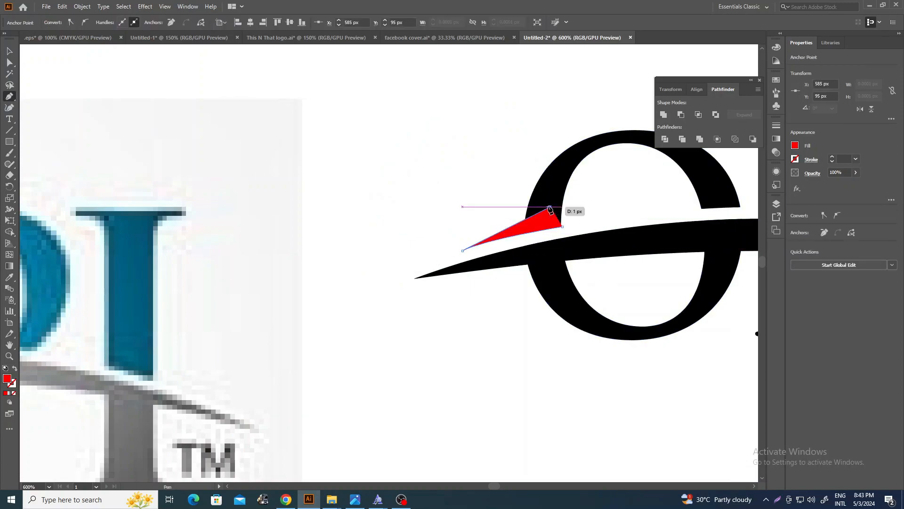
pyautogui.press('i')
pyautogui.click(550, 200)
pyautogui.press('s')
pyautogui.click(446, 171)
pyautogui.press('a')
pyautogui.click(451, 178)
# - Draw a curved black pointed tail about 14 px wide and 4 px high inward from the cut end of the P's bowl
pyautogui.hscroll(5, 514, 271)
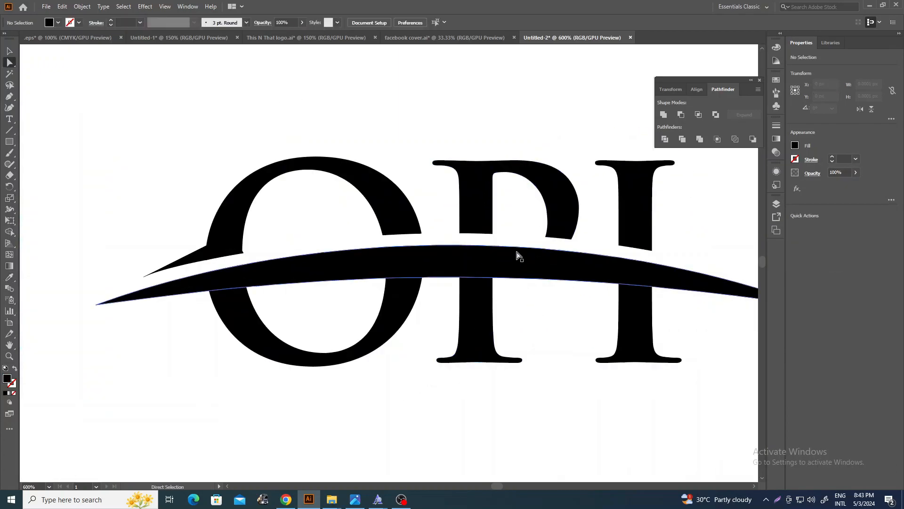
pyautogui.scroll(3, 518, 234)
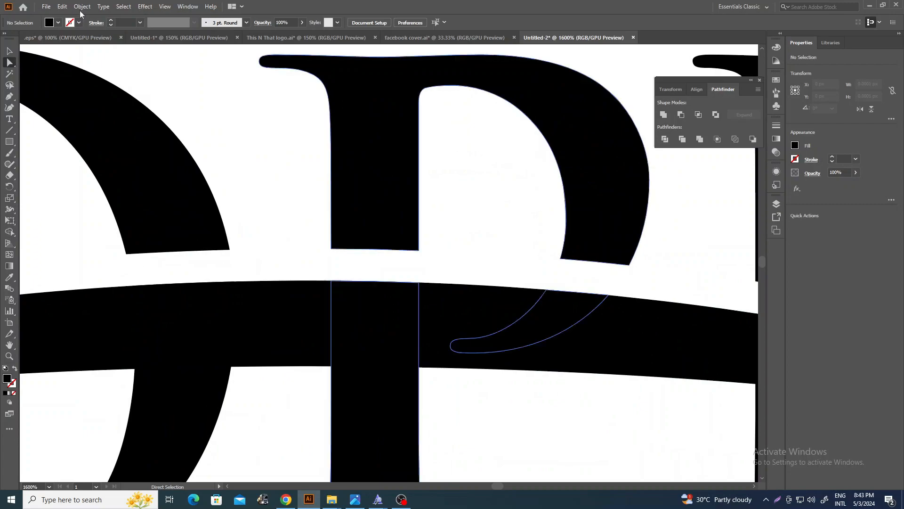
pyautogui.click(9, 96)
pyautogui.click(629, 263)
pyautogui.moveTo(477, 255); pyautogui.dragTo(417, 255)
pyautogui.click(476, 255)
pyautogui.click(612, 220)
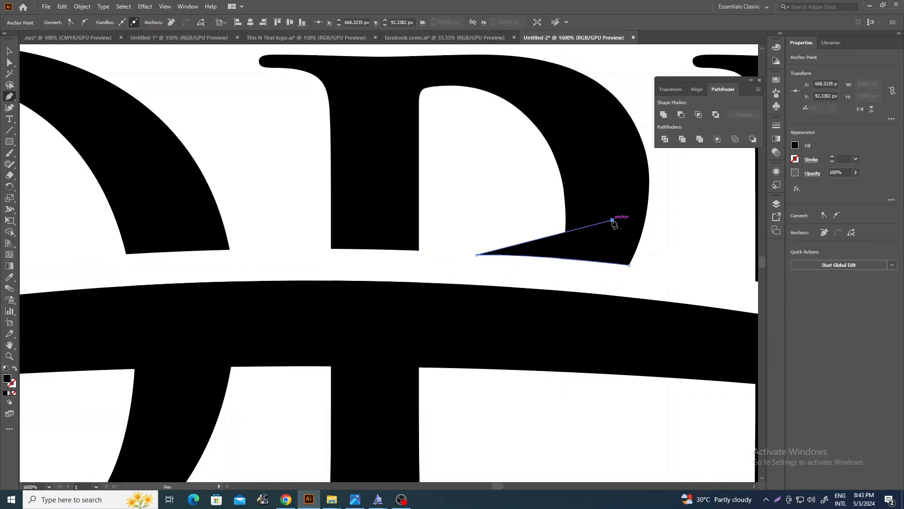
pyautogui.scroll(-1, 584, 217)
pyautogui.press('a')
pyautogui.click(592, 393)
pyautogui.scroll(-1, 576, 322)
pyautogui.moveTo(604, 395); pyautogui.dragTo(605, 402)
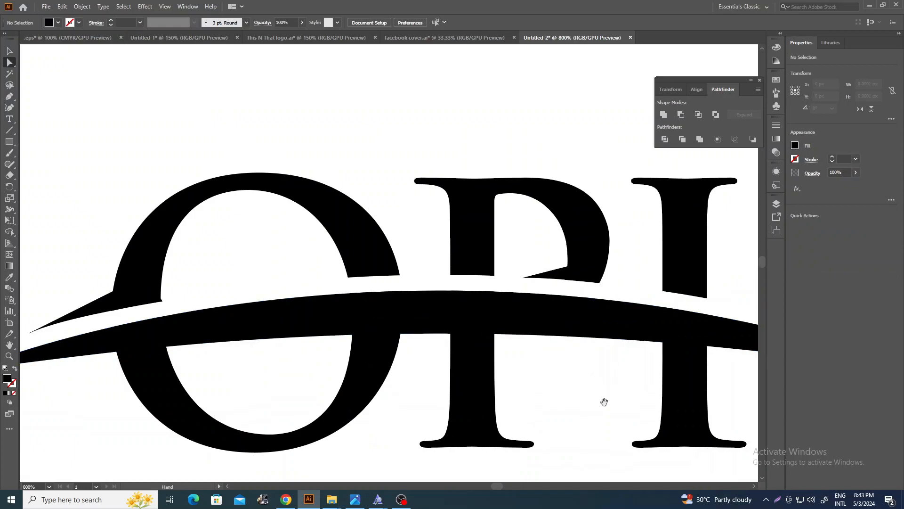
# - Draw a black pointed tail about 23 px long from the upper O's right cut edge into its counter, and deselect it
pyautogui.scroll(-5, 581, 319)
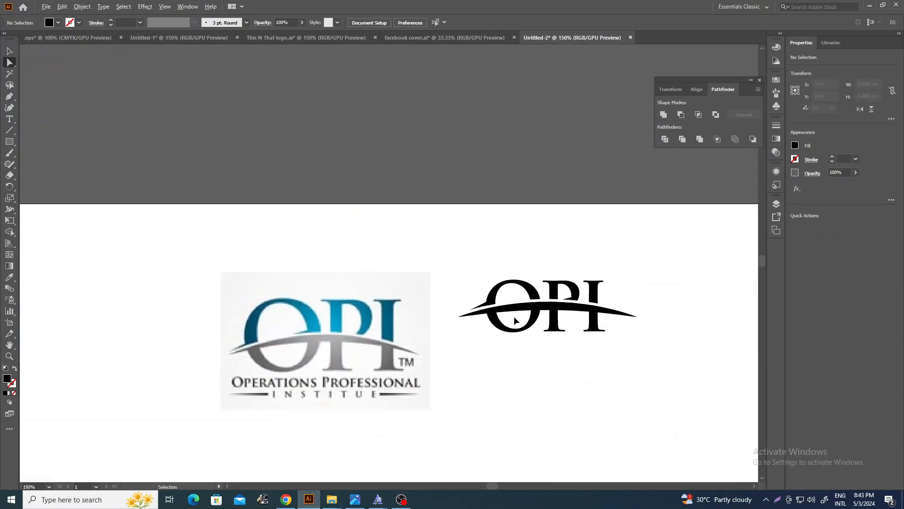
pyautogui.scroll(6, 572, 298)
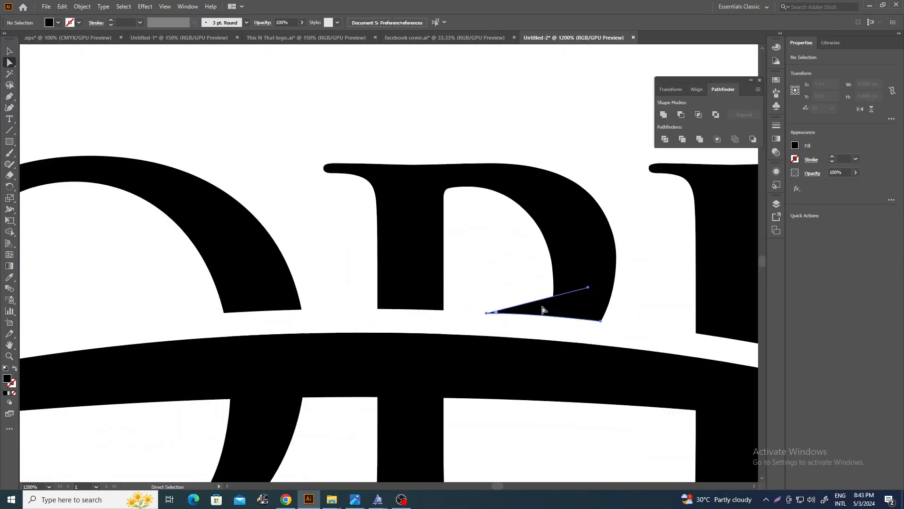
pyautogui.click(543, 309)
pyautogui.scroll(-1, 414, 299)
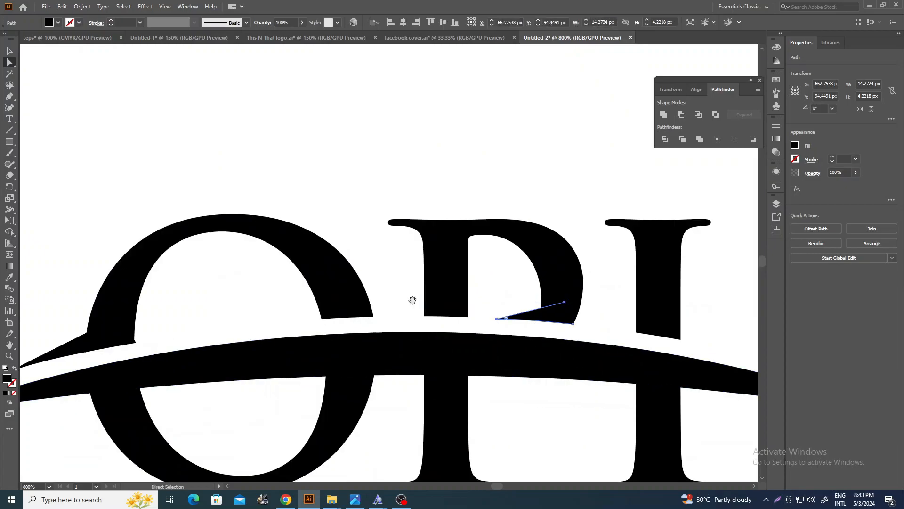
pyautogui.click(9, 96)
pyautogui.scroll(1, 491, 279)
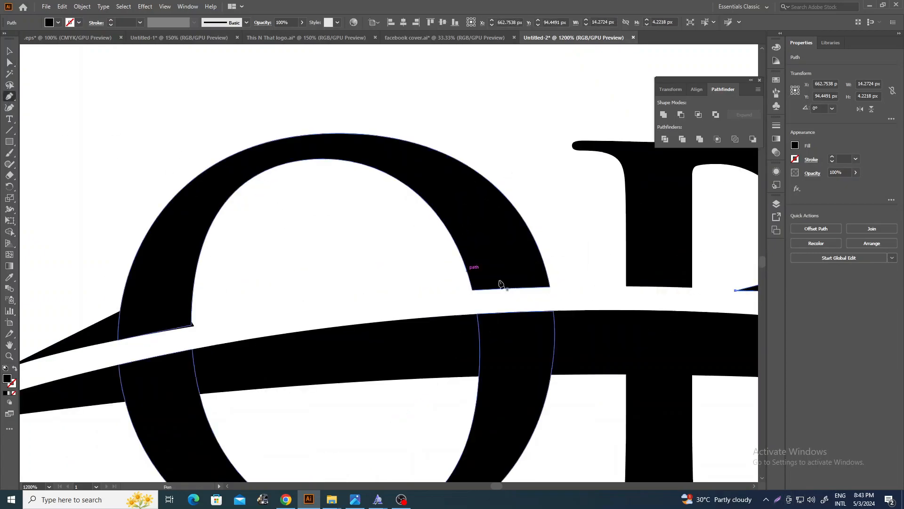
pyautogui.click(549, 287)
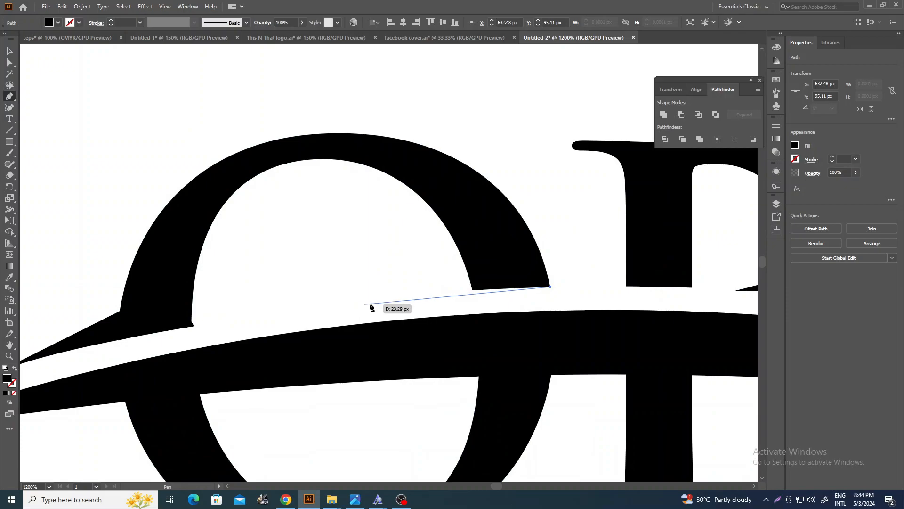
pyautogui.moveTo(370, 303); pyautogui.dragTo(521, 232)
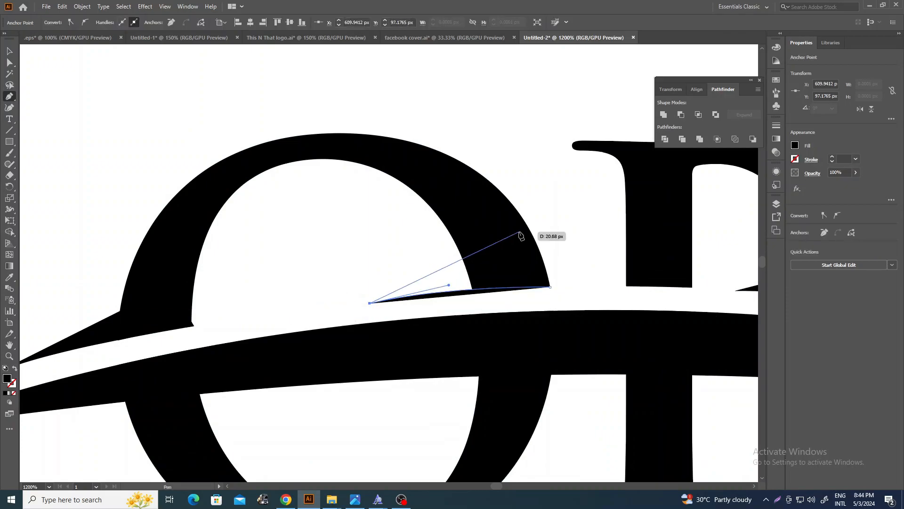
pyautogui.scroll(-4, 502, 257)
pyautogui.click(535, 182)
pyautogui.scroll(-2, 606, 333)
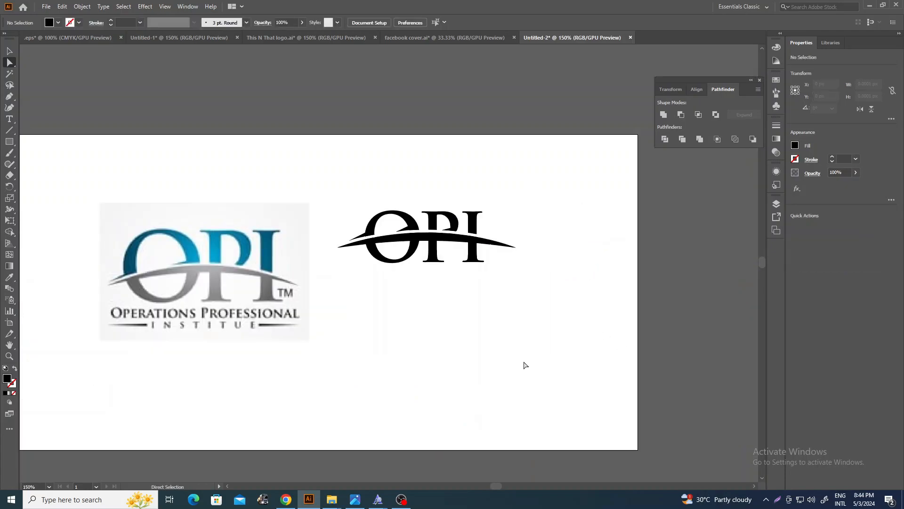
pyautogui.press('v')
pyautogui.moveTo(348, 161); pyautogui.dragTo(575, 306)
pyautogui.moveTo(335, 196); pyautogui.dragTo(519, 282)
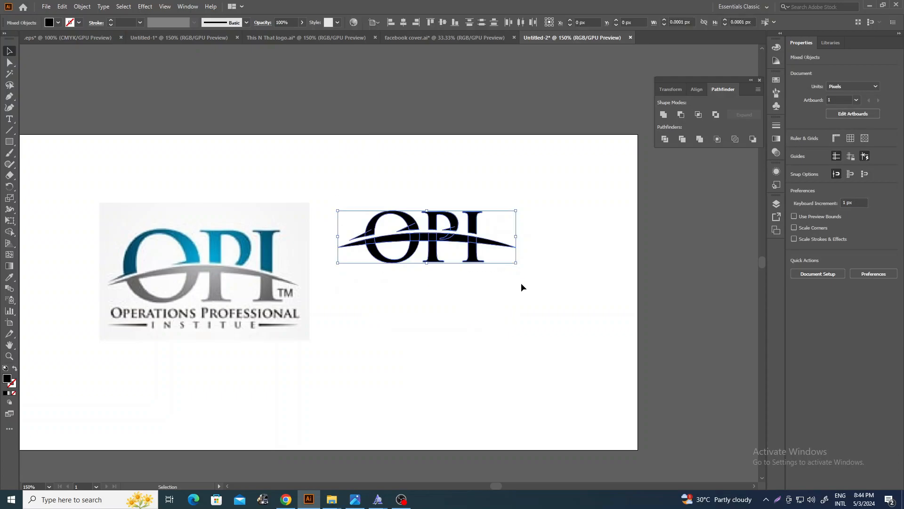
pyautogui.click(668, 139)
pyautogui.click(482, 428)
pyautogui.scroll(2, 480, 352)
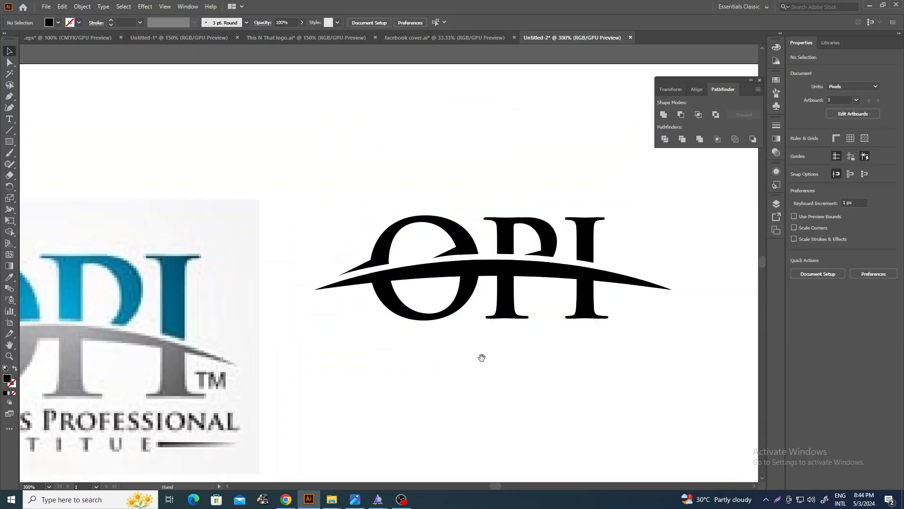
# - Select the whole OPI artwork and merge the P's upper part with its pointed tail using Shape Builder
pyautogui.moveTo(480, 353); pyautogui.dragTo(469, 343)
pyautogui.moveTo(298, 131); pyautogui.dragTo(601, 349)
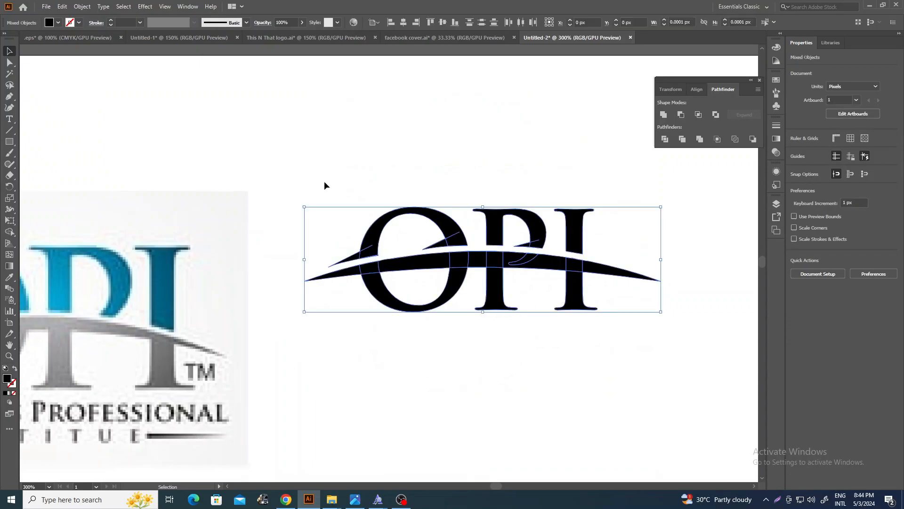
pyautogui.click(9, 231)
pyautogui.scroll(4, 384, 285)
pyautogui.scroll(-5, 322, 213)
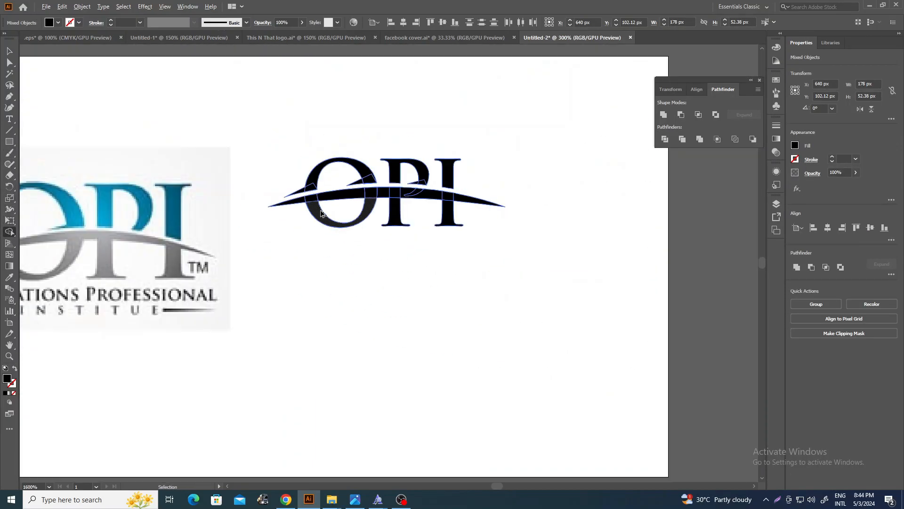
pyautogui.scroll(3, 383, 165)
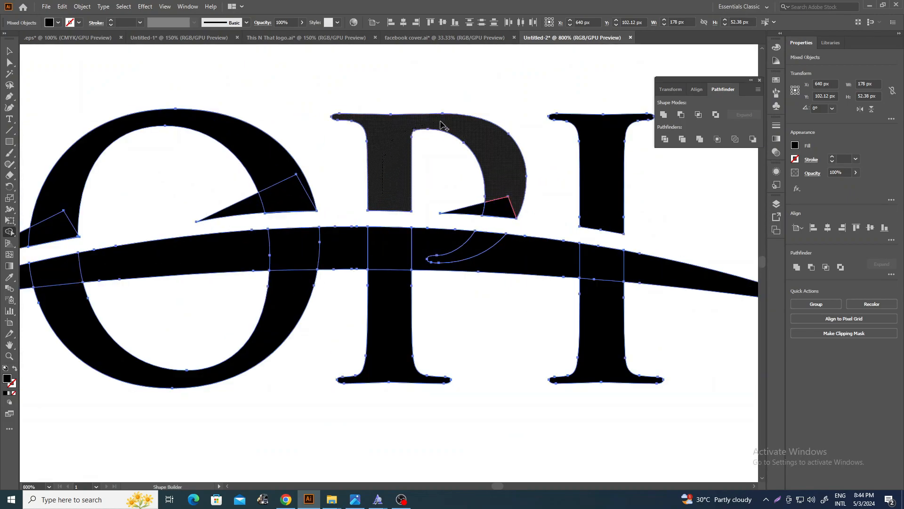
pyautogui.moveTo(493, 173)
pyautogui.mouseDown()
pyautogui.moveTo(497, 207)
pyautogui.moveTo(468, 211)
pyautogui.mouseUp()
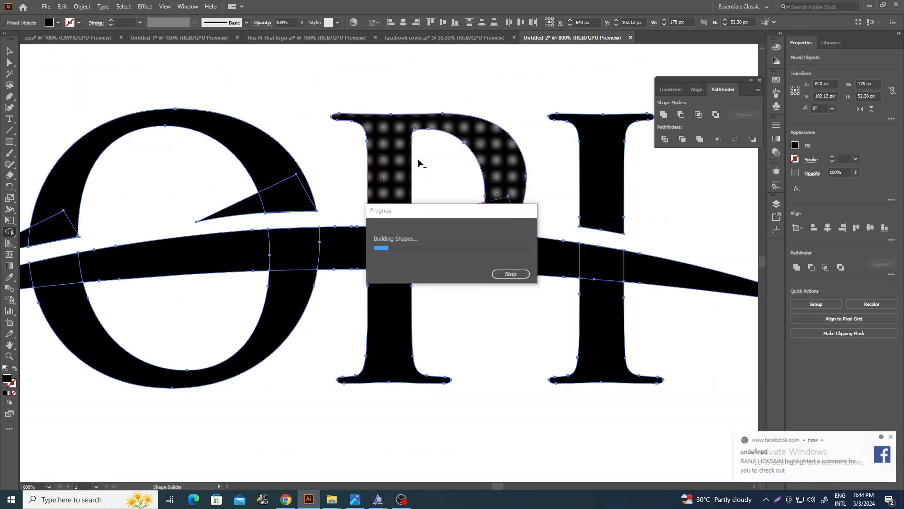
# - Merge the upper O with its pointed tails into one shape using Shape Builder
pyautogui.press('space')
pyautogui.moveTo(393, 160); pyautogui.dragTo(480, 191)
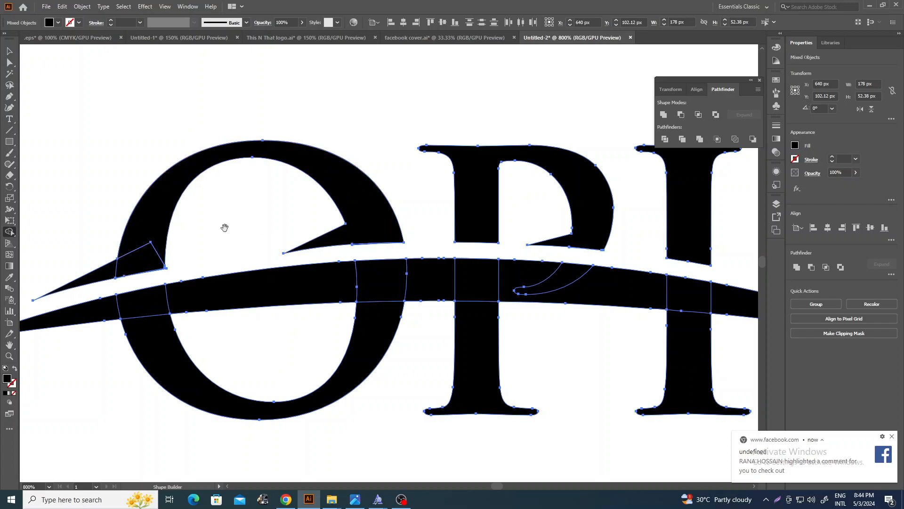
pyautogui.press('space')
pyautogui.moveTo(228, 232); pyautogui.dragTo(332, 221)
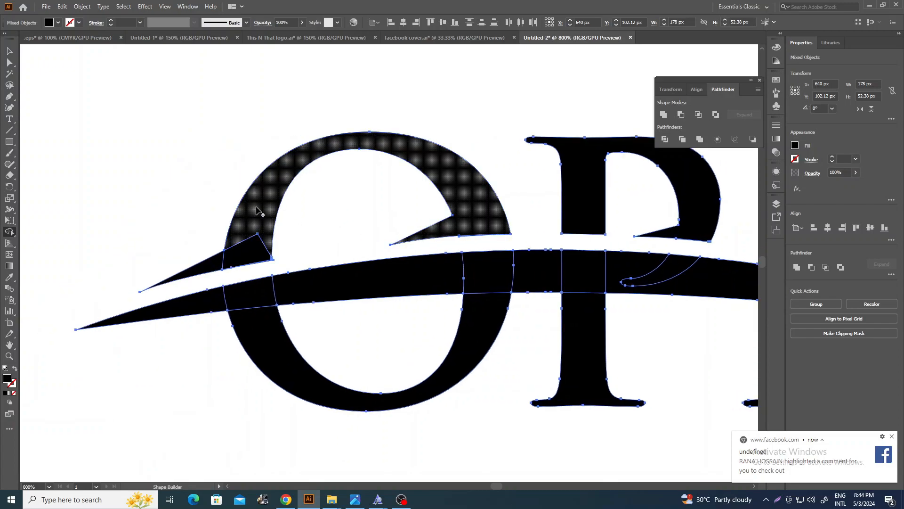
pyautogui.moveTo(257, 244); pyautogui.dragTo(212, 273)
# - Merge the swoosh with the lower parts of the O, P and I using Shape Builder, and deselect the artwork
pyautogui.press('space')
pyautogui.moveTo(648, 240); pyautogui.dragTo(334, 227)
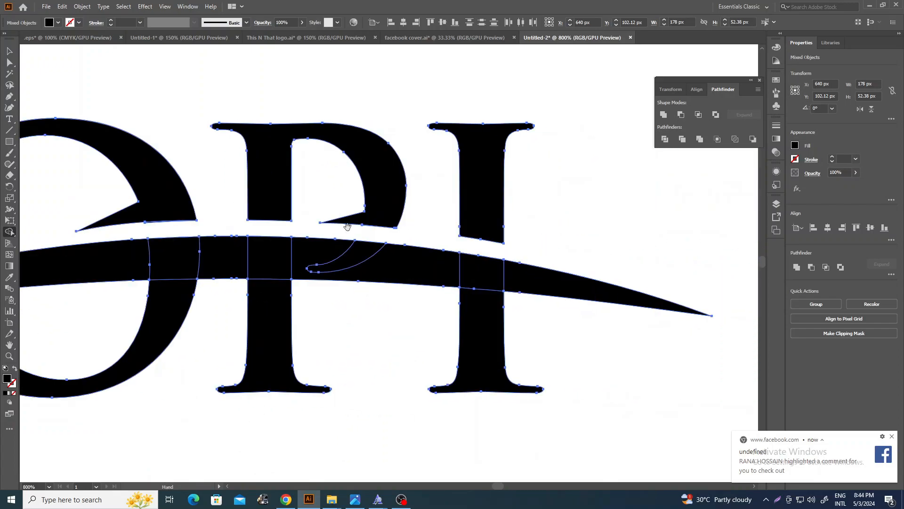
pyautogui.press('space')
pyautogui.moveTo(229, 283); pyautogui.dragTo(484, 242)
pyautogui.moveTo(139, 255)
pyautogui.mouseDown()
pyautogui.moveTo(266, 231)
pyautogui.moveTo(521, 212)
pyautogui.moveTo(626, 259)
pyautogui.moveTo(448, 226)
pyautogui.mouseUp()
pyautogui.press('space')
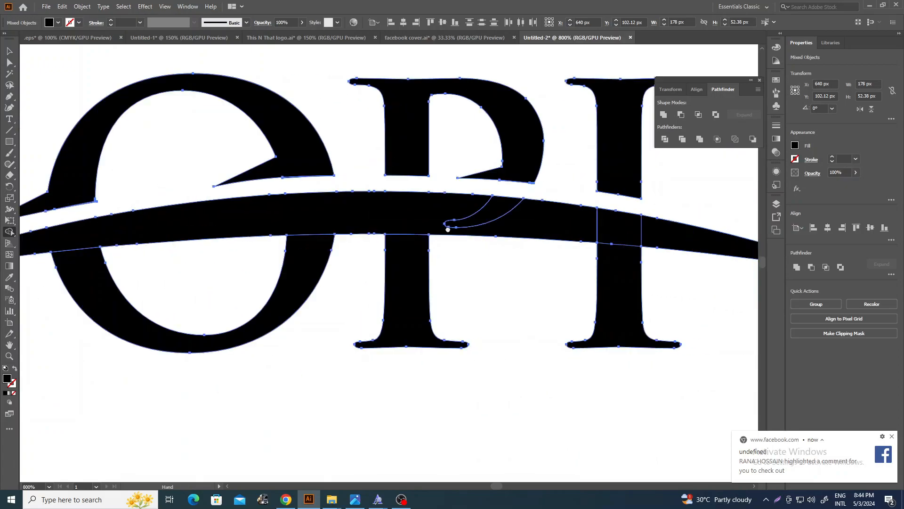
pyautogui.moveTo(370, 213)
pyautogui.mouseDown()
pyautogui.moveTo(583, 220)
pyautogui.moveTo(646, 240)
pyautogui.mouseUp()
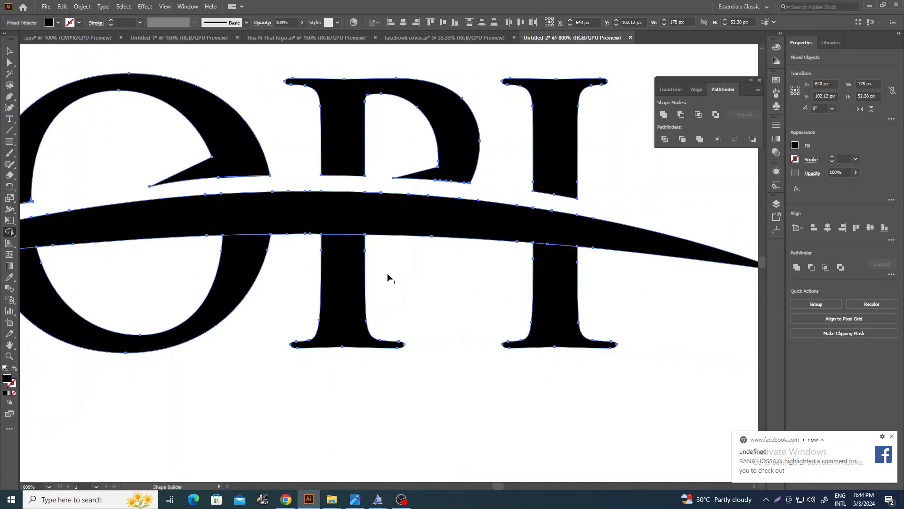
pyautogui.press('a')
pyautogui.scroll(-4, 226, 283)
pyautogui.click(216, 311)
# - Fill the swoosh and the merged lower halves of the letters with a medium grey swatch, and deselect them
pyautogui.scroll(-2, 213, 303)
pyautogui.hscroll(-3, 473, 319)
pyautogui.scroll(3, 466, 294)
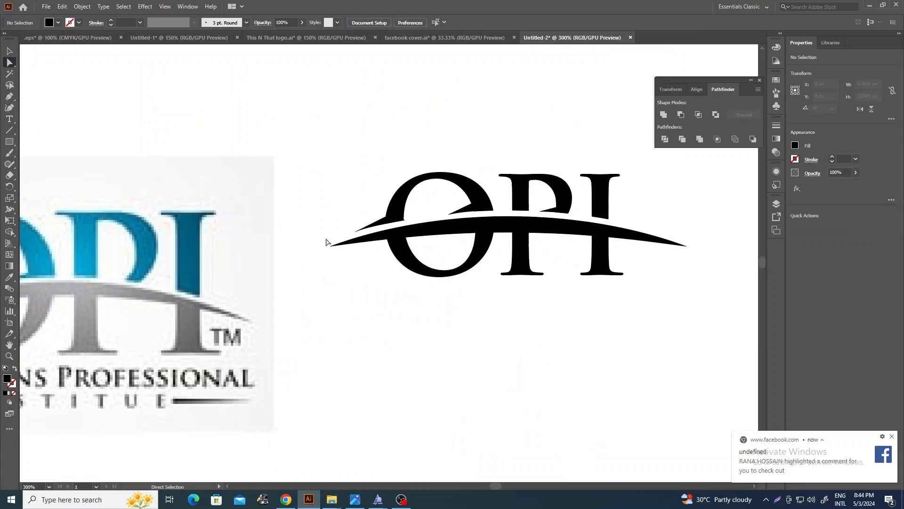
pyautogui.moveTo(326, 242); pyautogui.dragTo(714, 306)
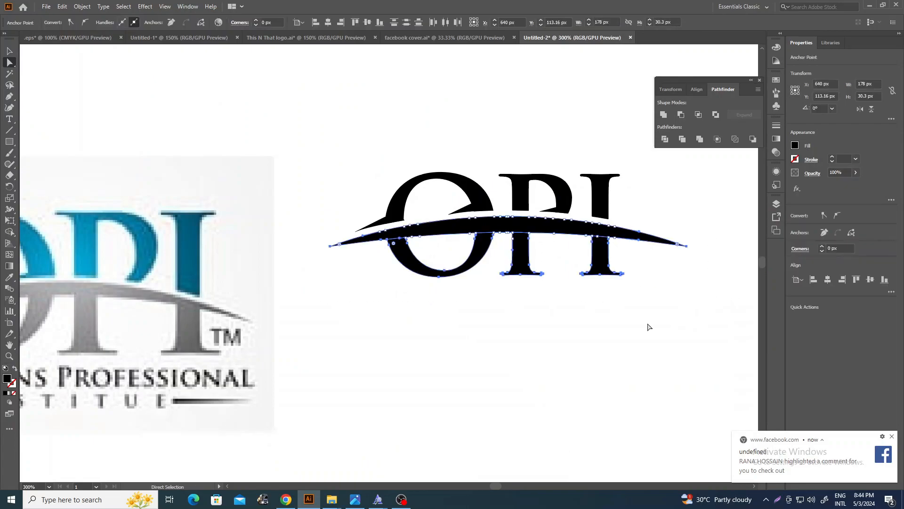
pyautogui.click(795, 146)
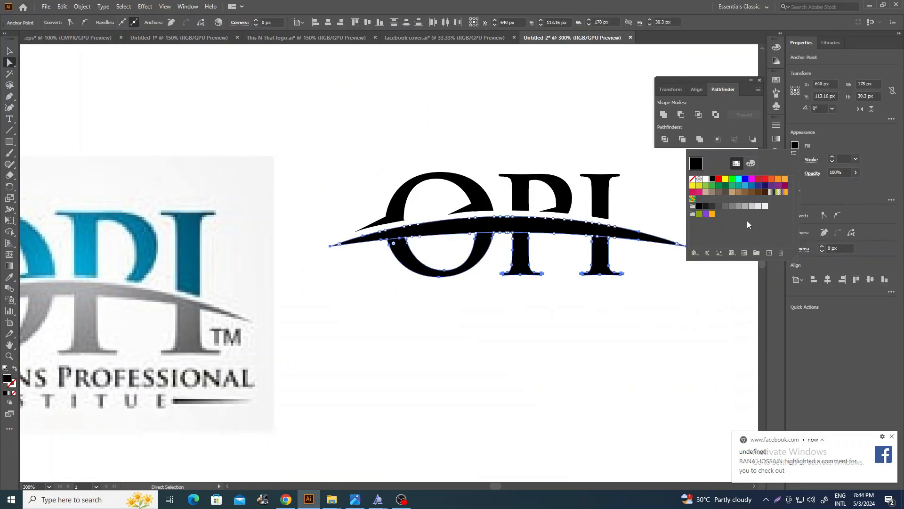
pyautogui.click(738, 210)
pyautogui.click(612, 351)
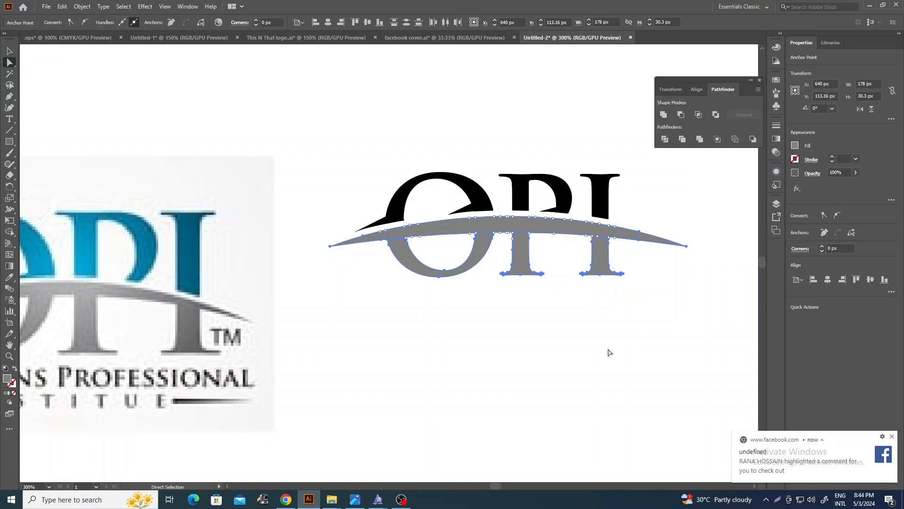
pyautogui.click(608, 353)
# - Fill the upper parts of the O, P and I, including their pointed tails, with a blue swatch
pyautogui.moveTo(297, 161); pyautogui.dragTo(705, 226)
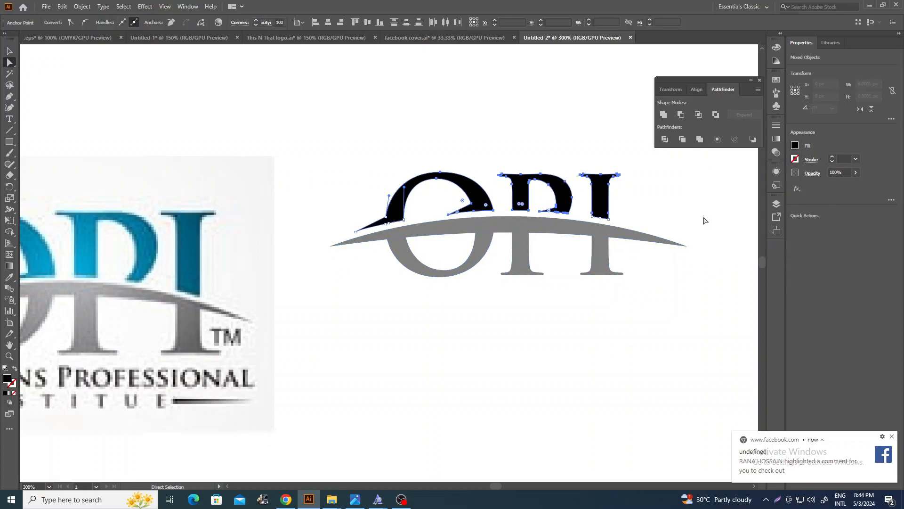
pyautogui.click(795, 146)
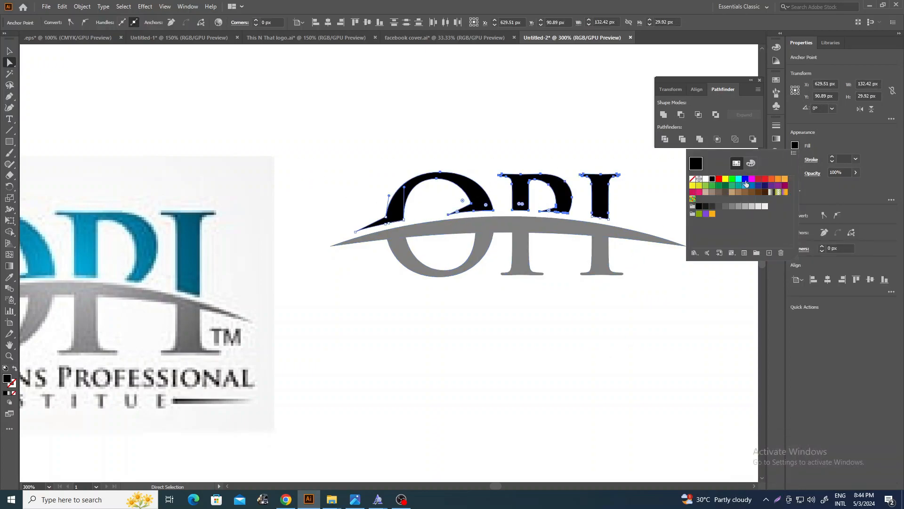
pyautogui.click(752, 187)
pyautogui.click(597, 355)
# - Examine the blue and grey OPI artwork up close and compare it with the reference logo
pyautogui.hotkey('ctrl', '-')
pyautogui.hotkey('ctrl', '-')
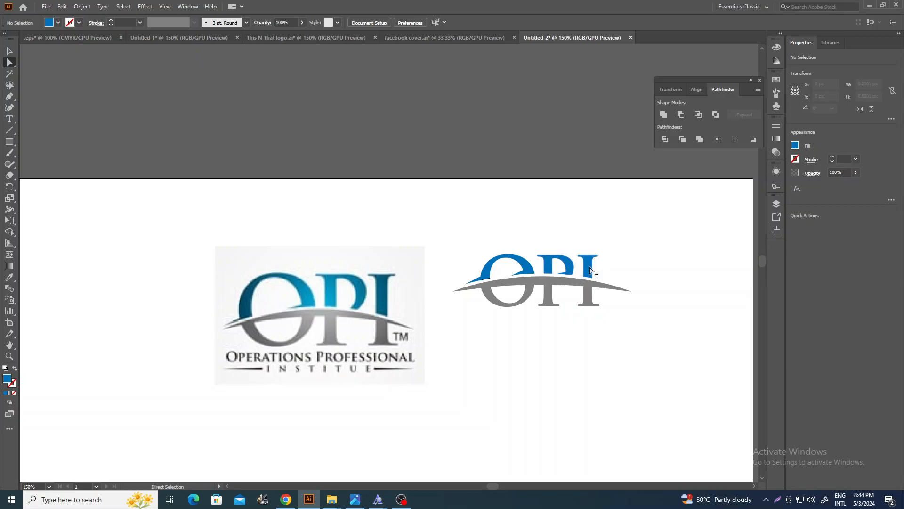
pyautogui.scroll(3, 633, 302)
pyautogui.scroll(-3, 498, 237)
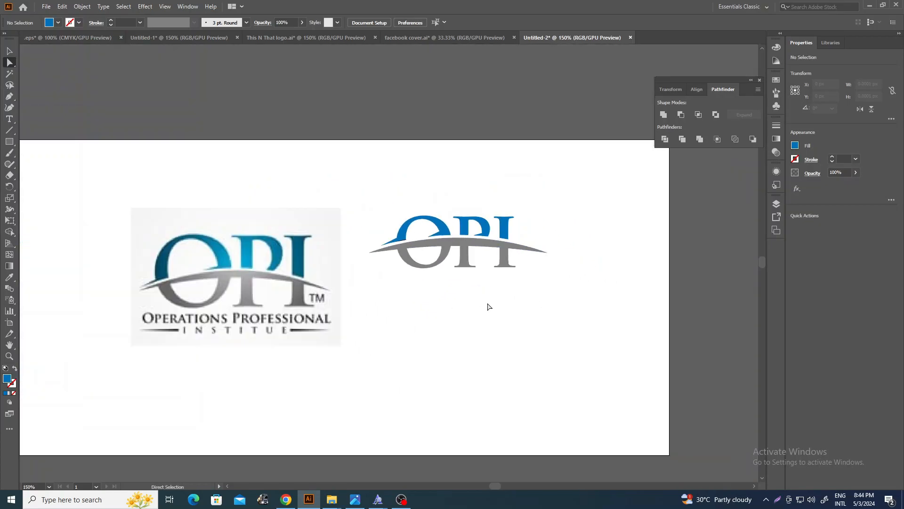
pyautogui.scroll(3, 471, 245)
pyautogui.scroll(3, 499, 235)
pyautogui.scroll(-3, 598, 231)
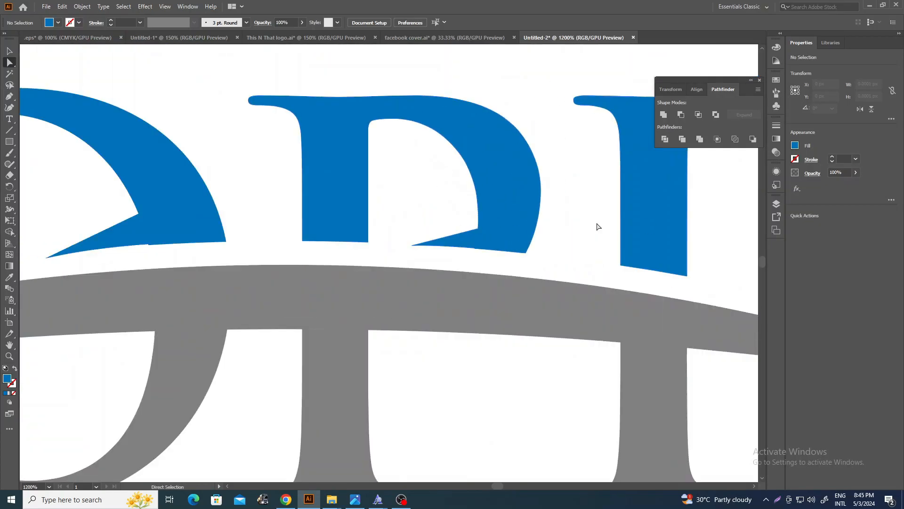
pyautogui.scroll(-2, 613, 391)
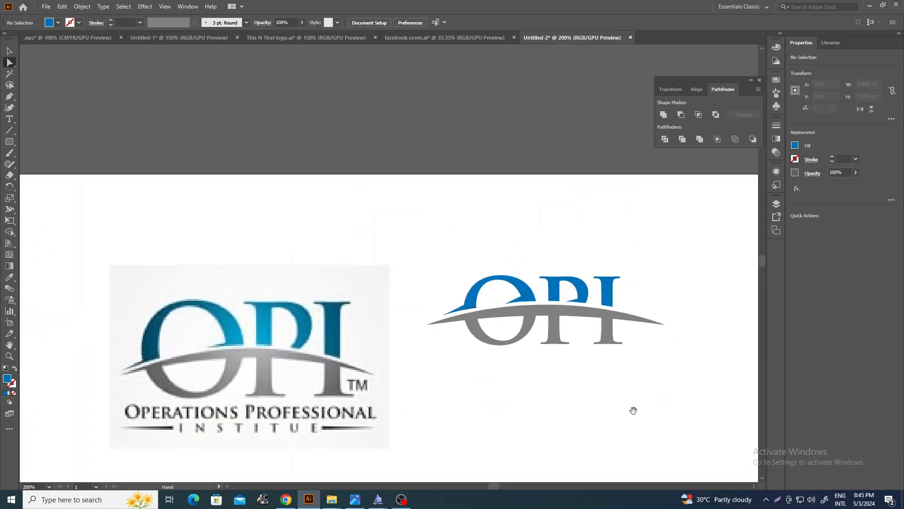
pyautogui.moveTo(636, 409); pyautogui.dragTo(522, 337)
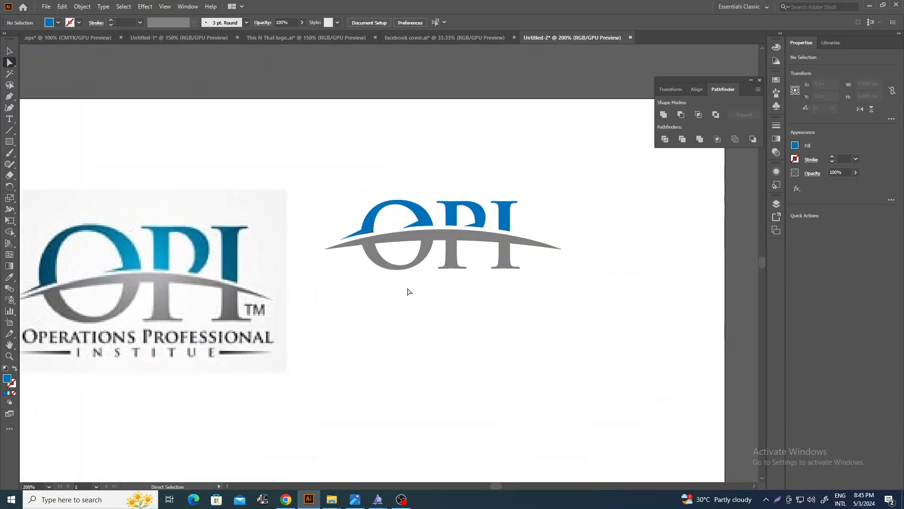
pyautogui.press('v')
pyautogui.scroll(-3, 311, 281)
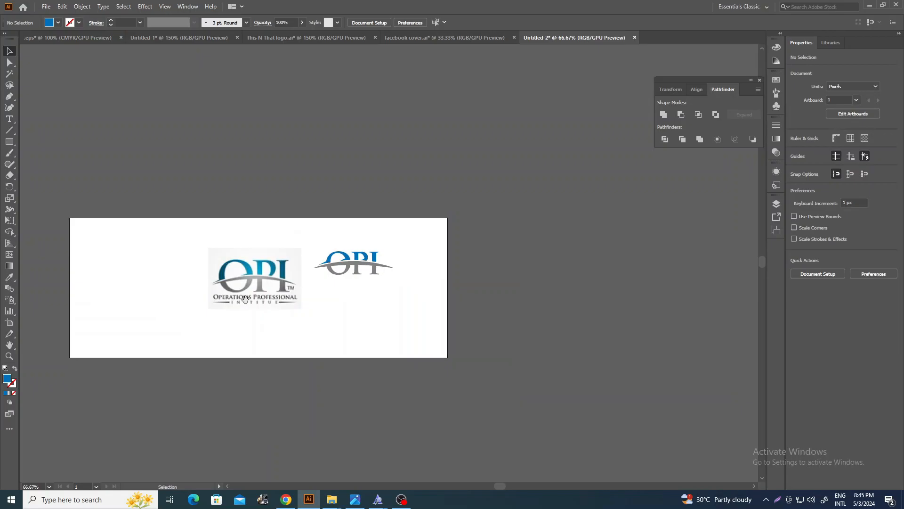